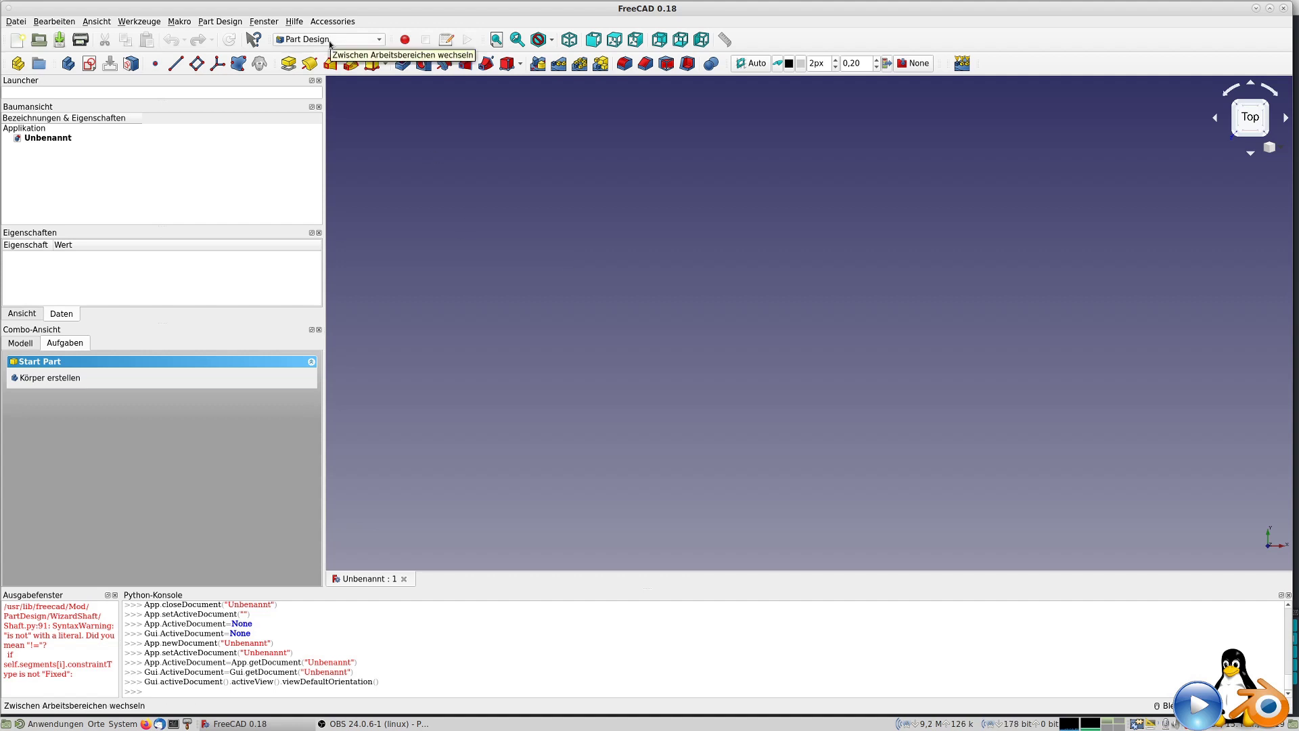
Add a new Body with its Origin to the Unbenannt document
left_click(15, 26)
mouse_move(332, 22)
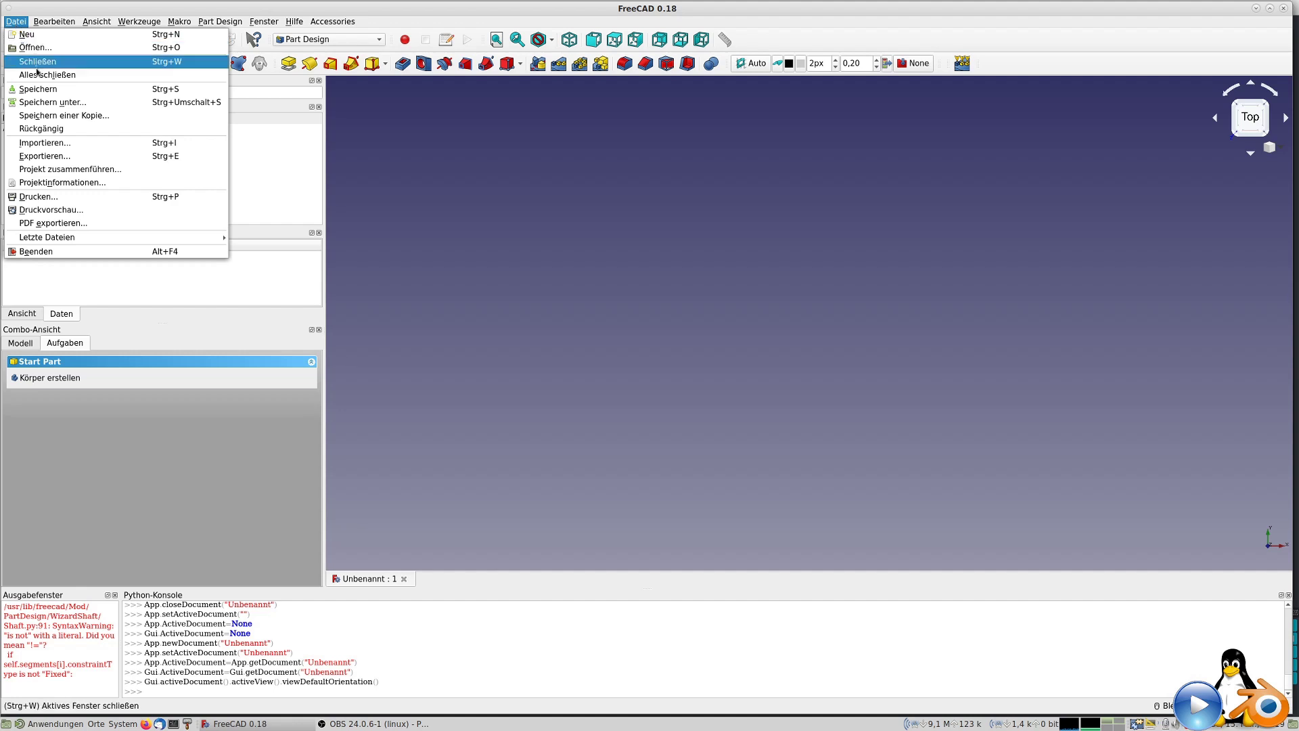
left_click(362, 13)
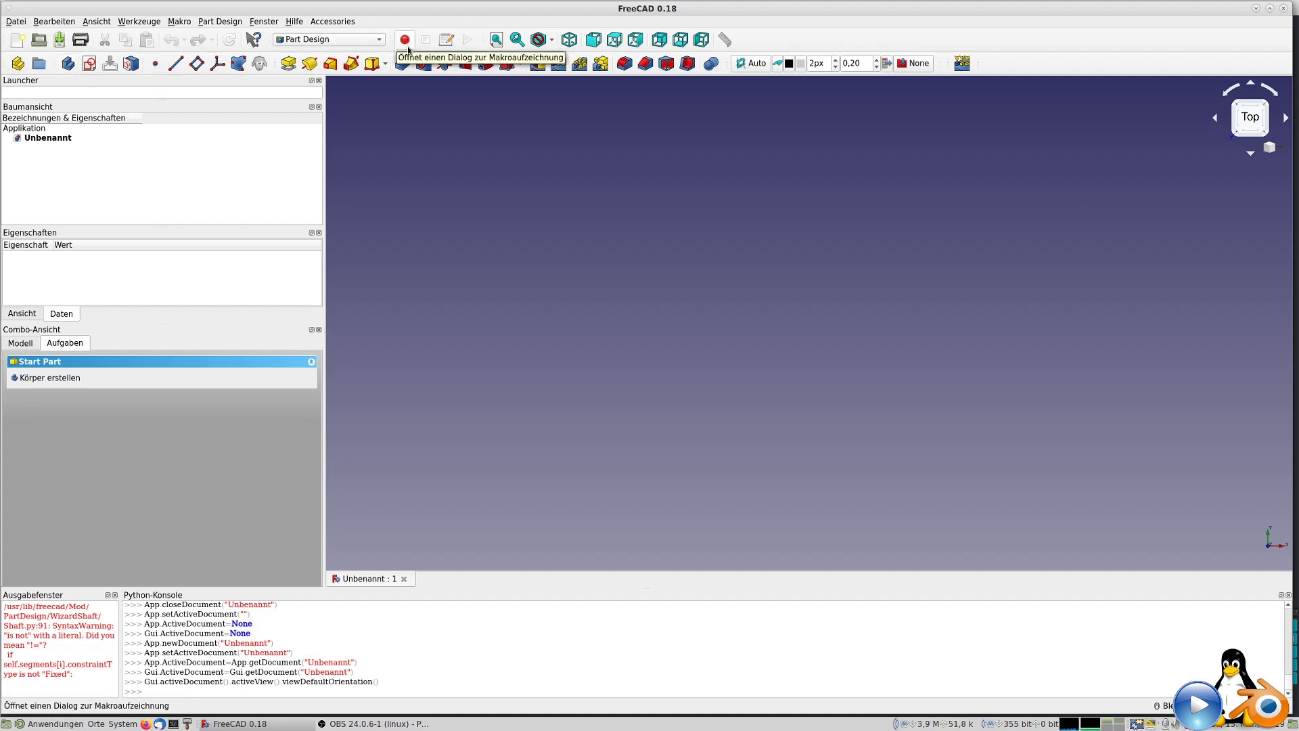
left_click(68, 65)
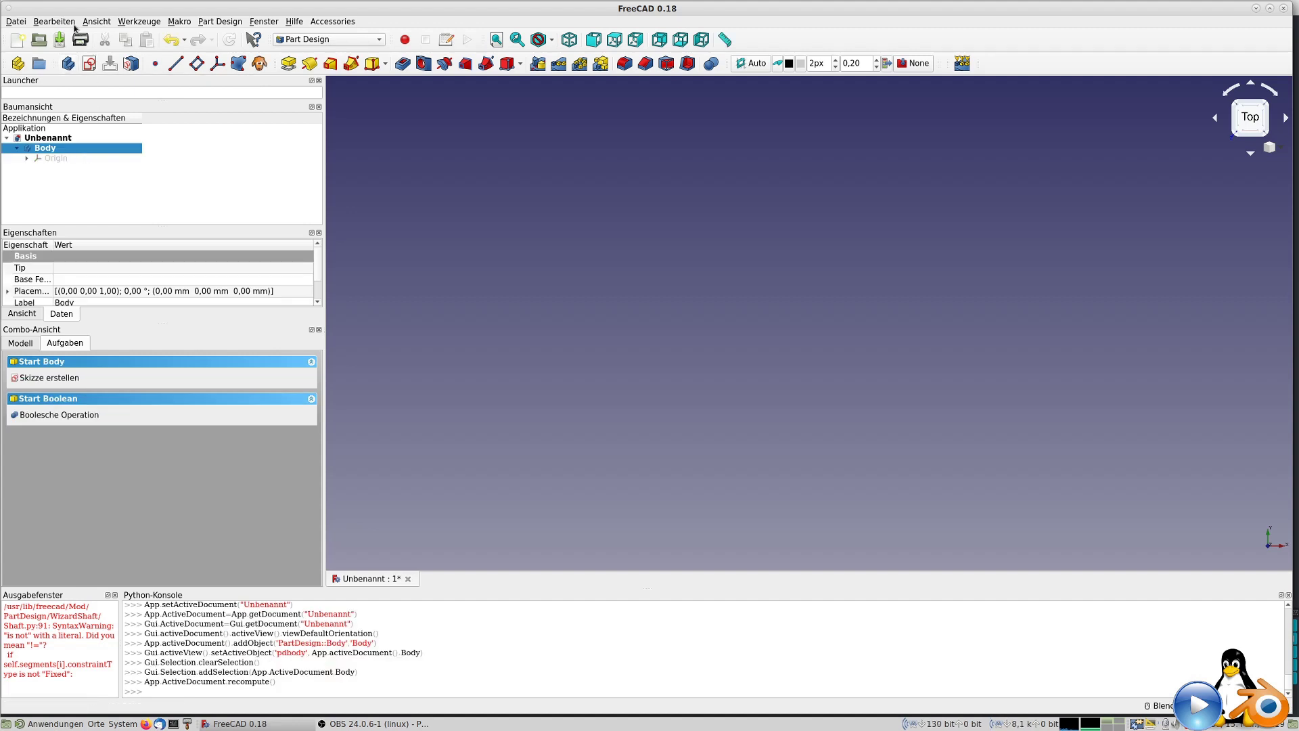
left_click(220, 22)
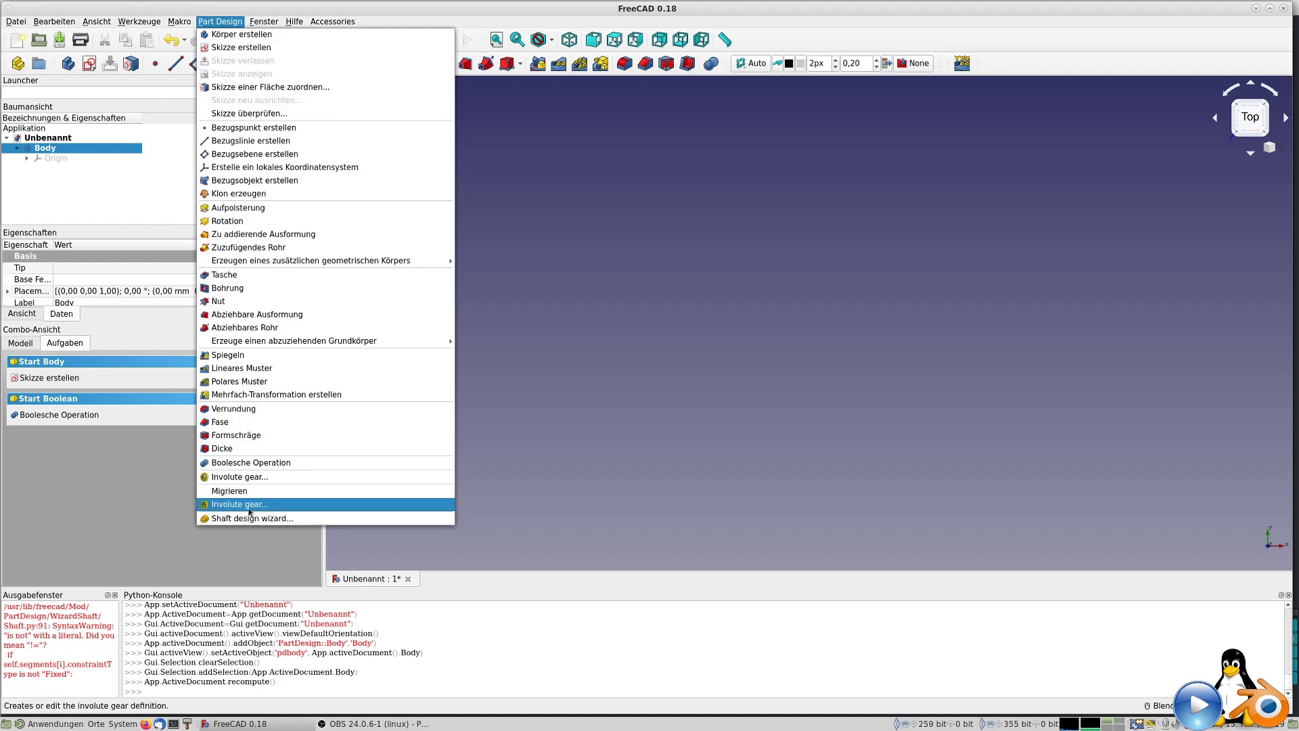
Add an involute gear to the Body, changing its teeth from 12 to 14
left_click(250, 506)
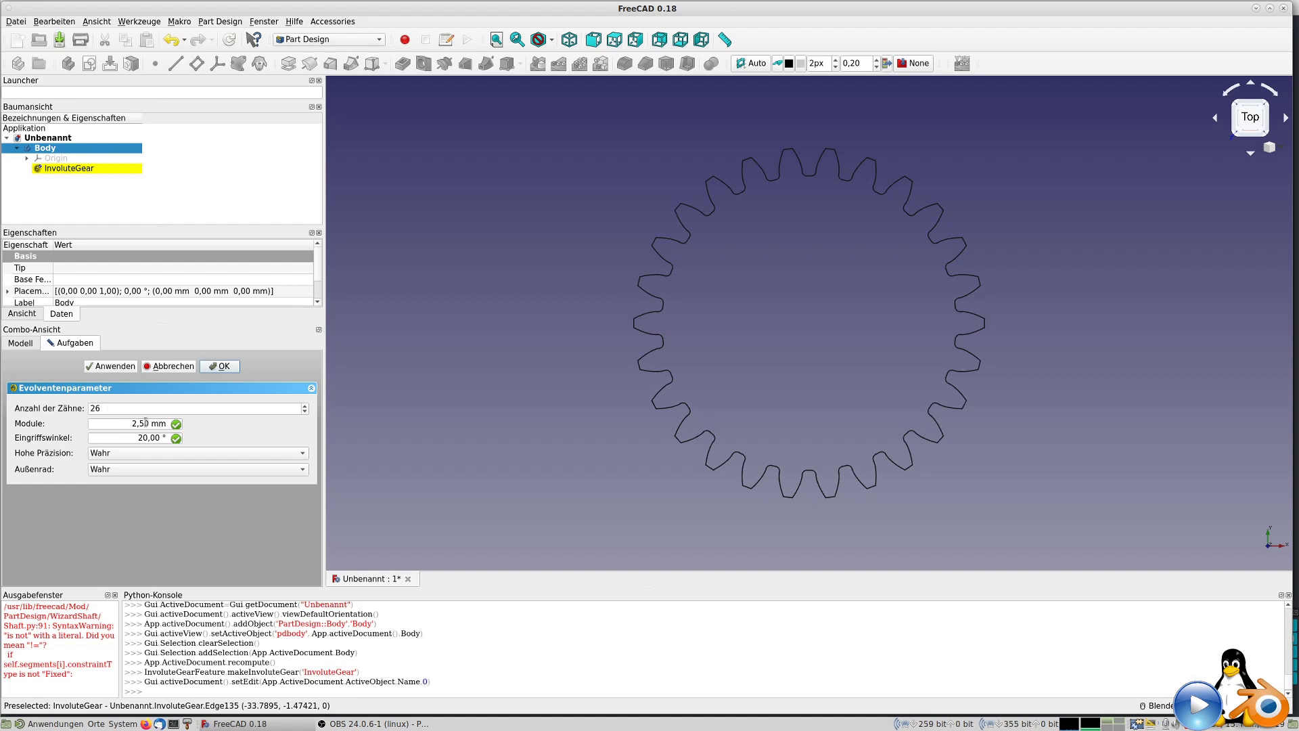
double_click(105, 408)
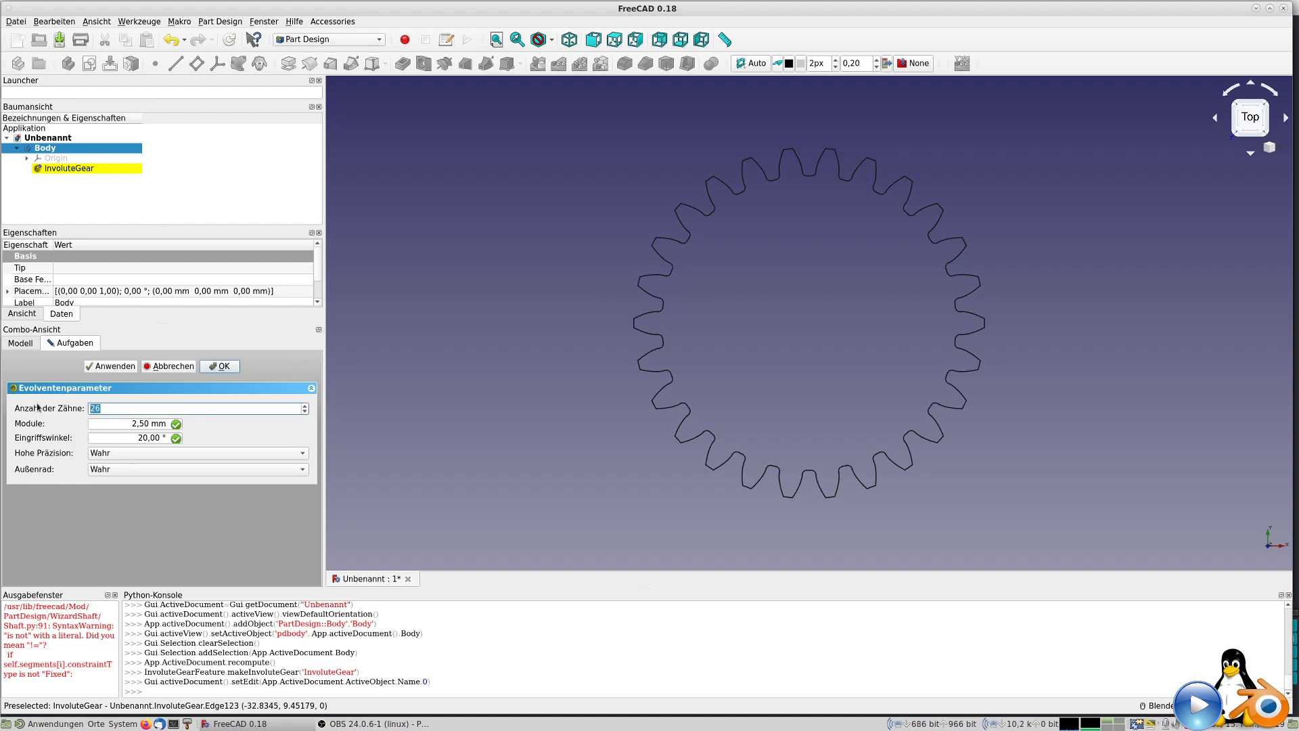
type("12")
key("Return")
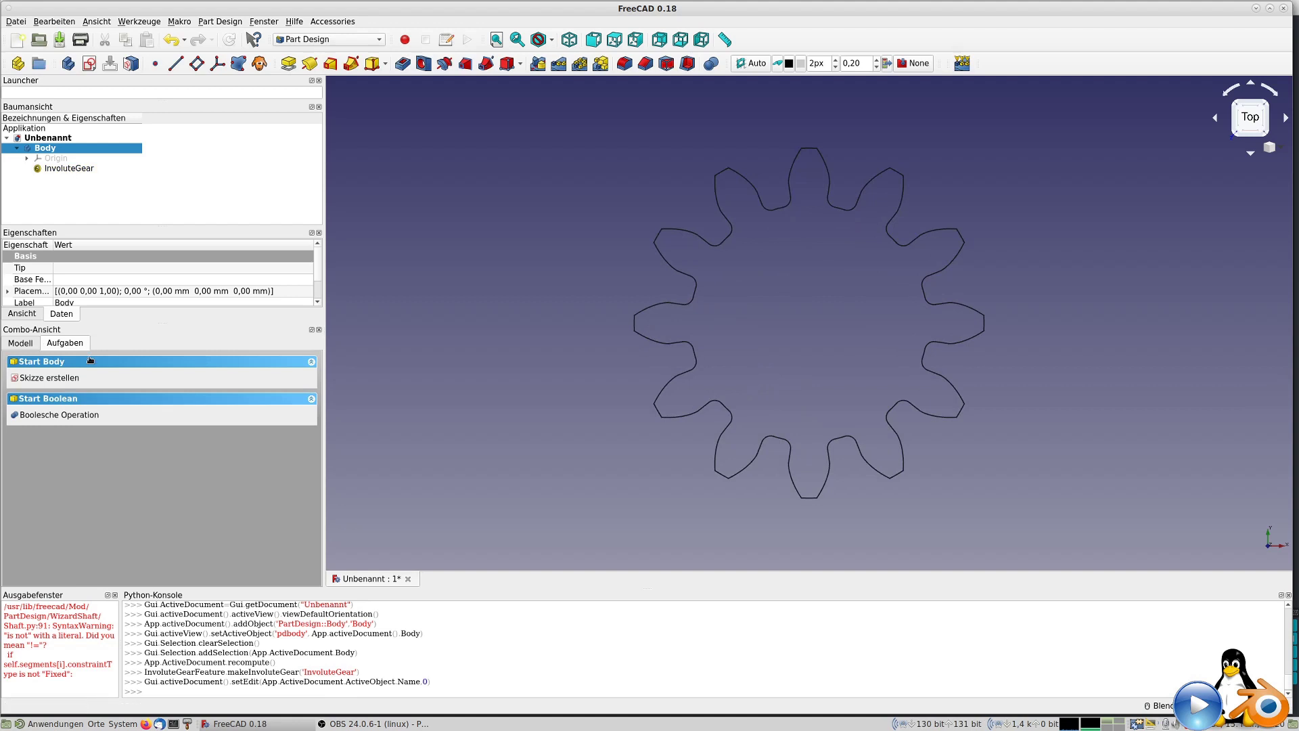
double_click(76, 167)
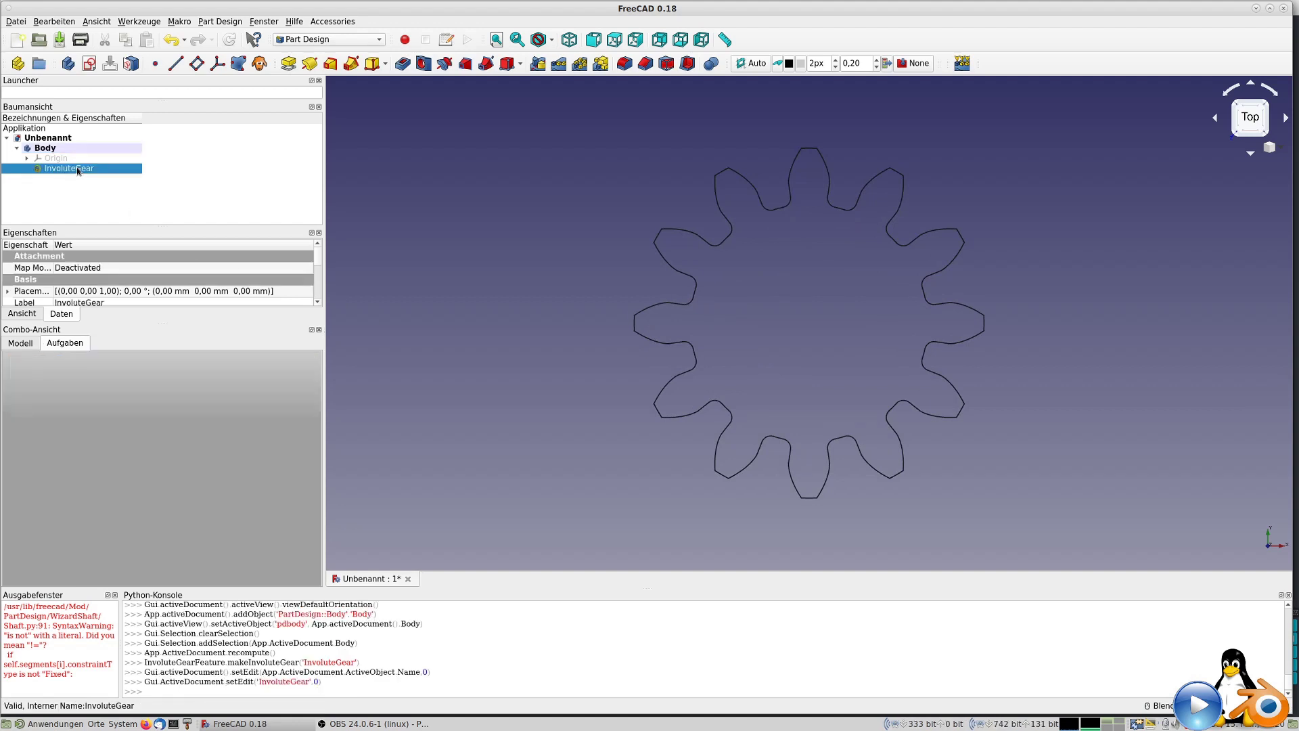
left_click_drag(103, 411, 38, 409)
type("14")
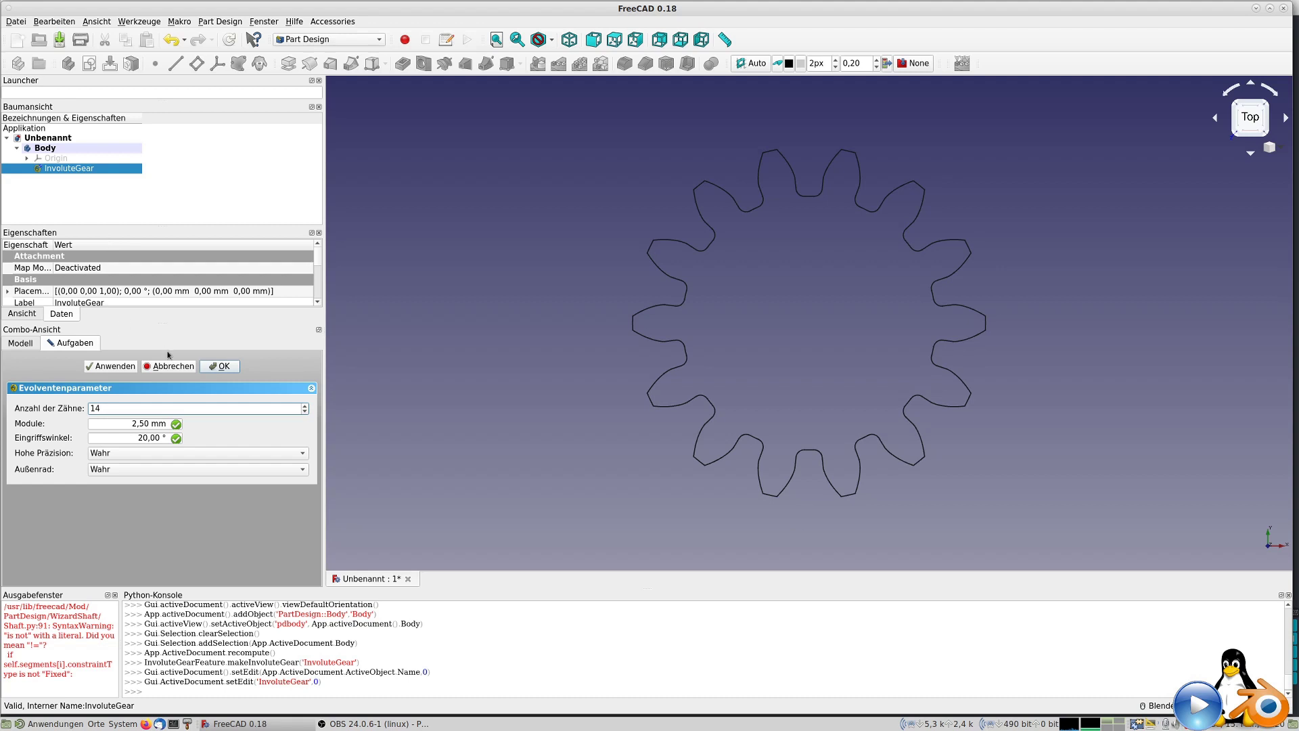
left_click(218, 367)
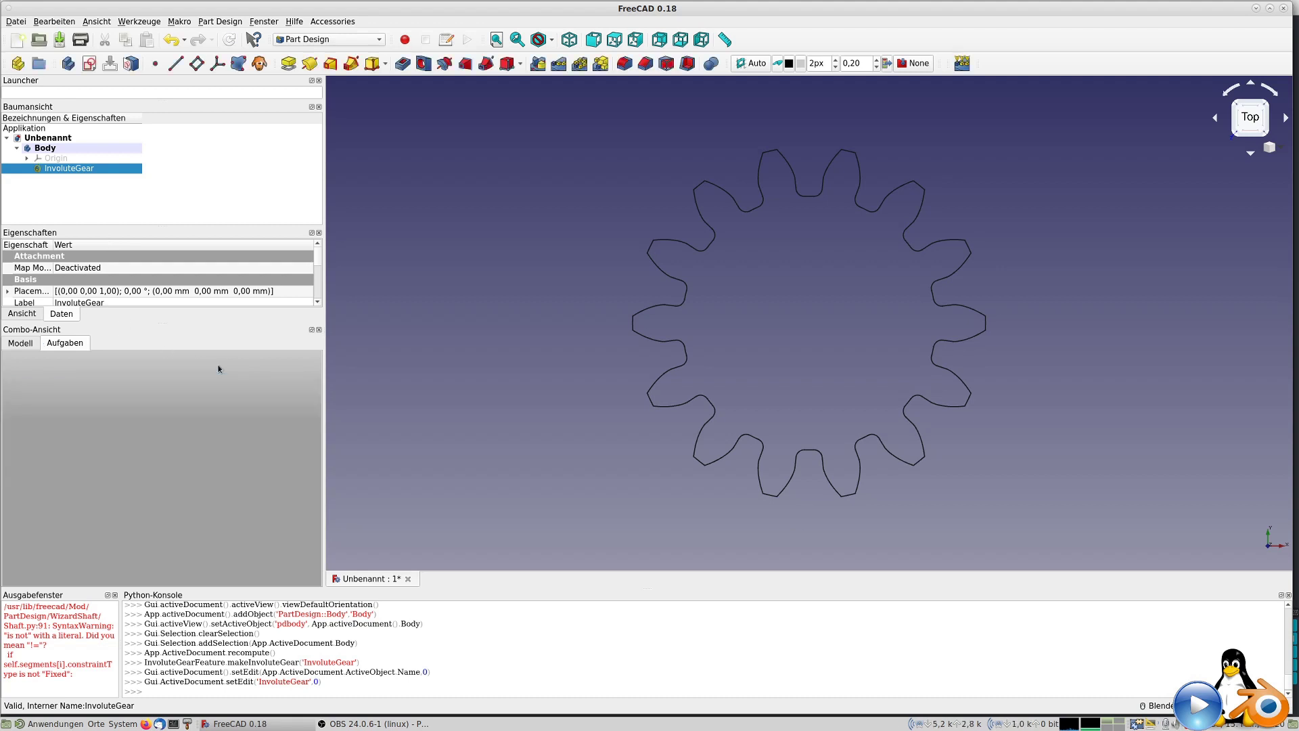
Pad the gear profile into a solid 20 mm thick
left_click(290, 66)
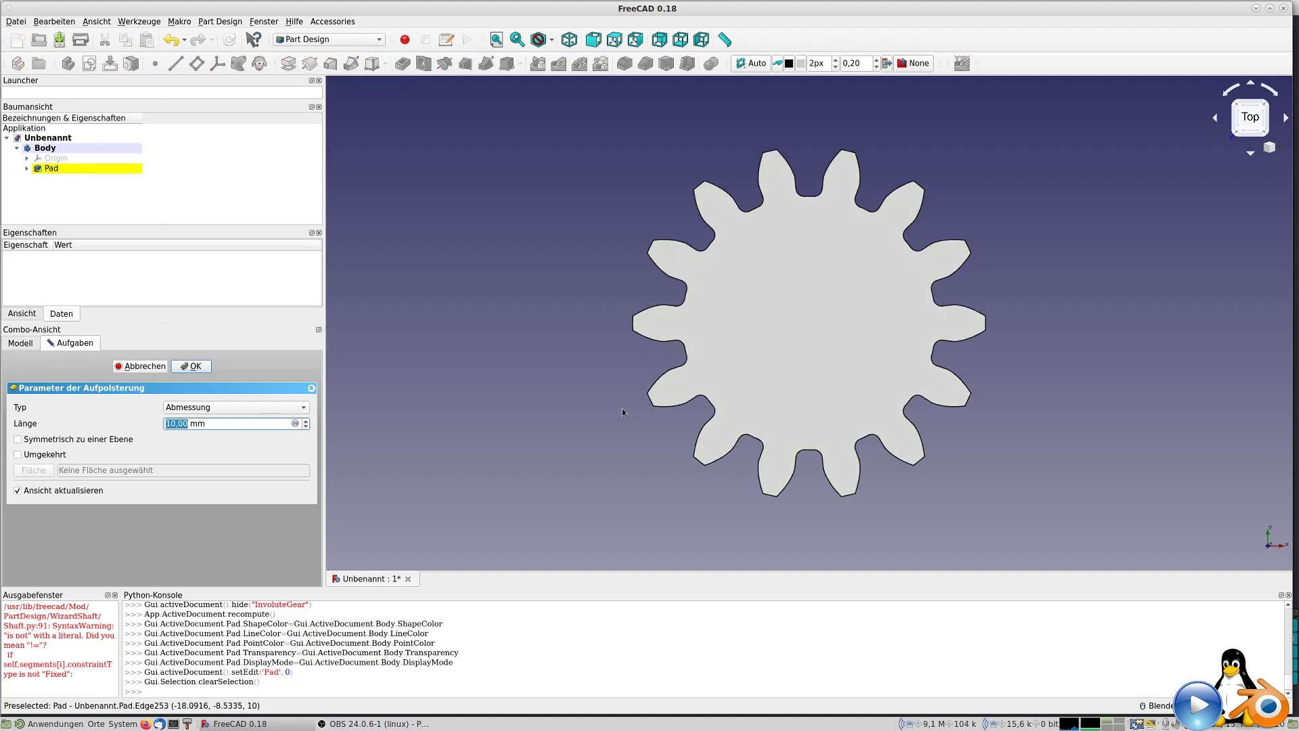
middle_click_drag(623, 412, 559, 324)
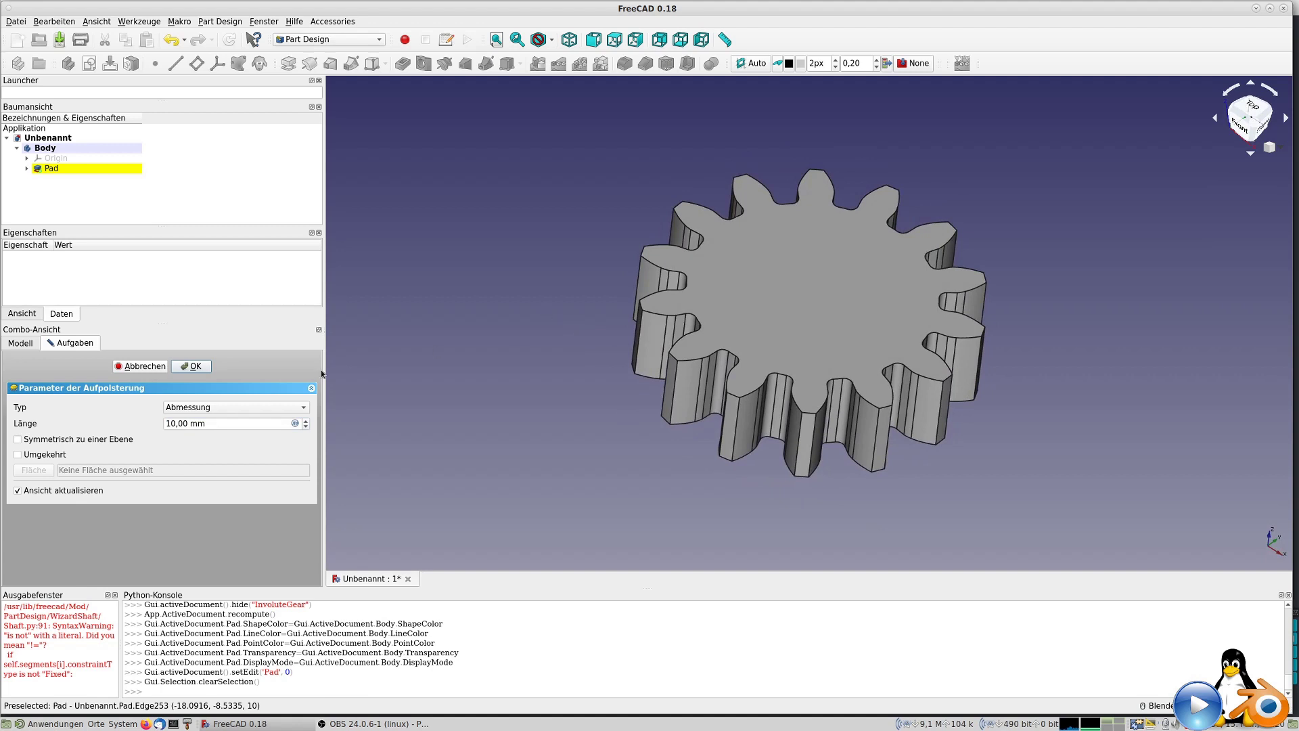
left_click_drag(224, 425, 105, 418)
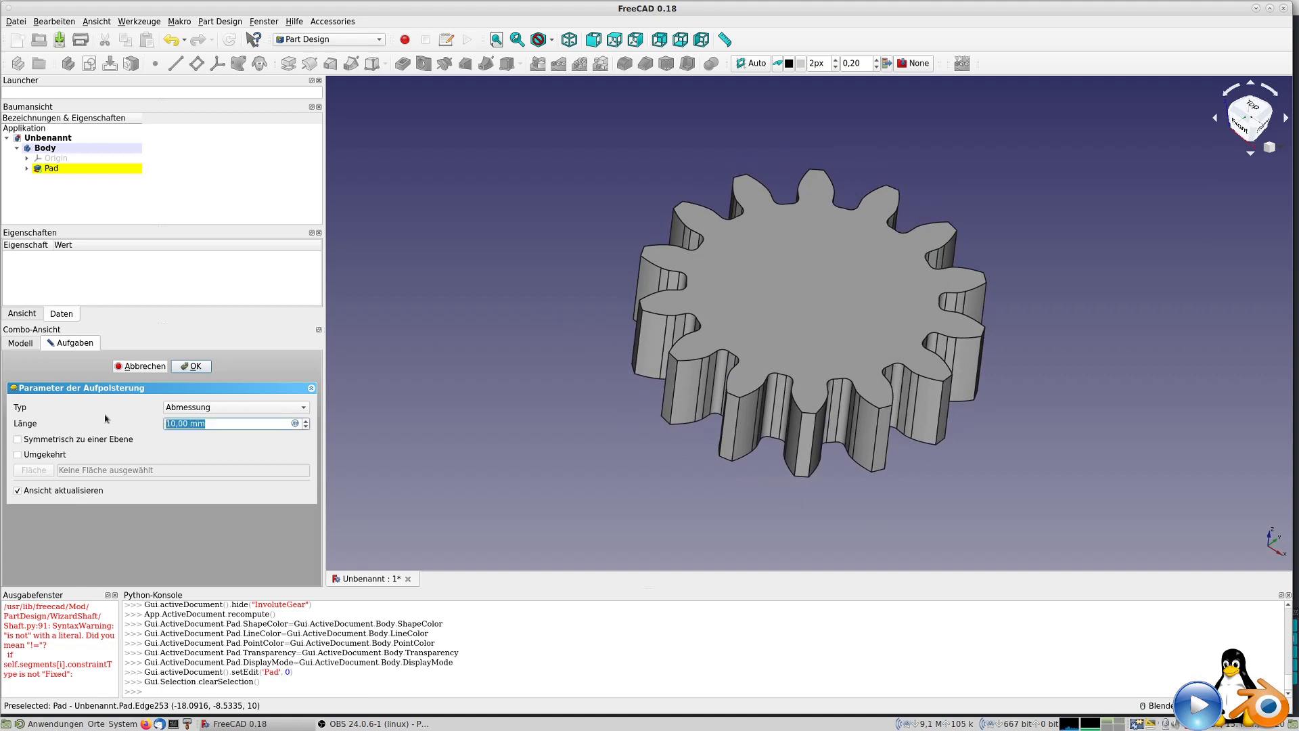
type("2")
type("0")
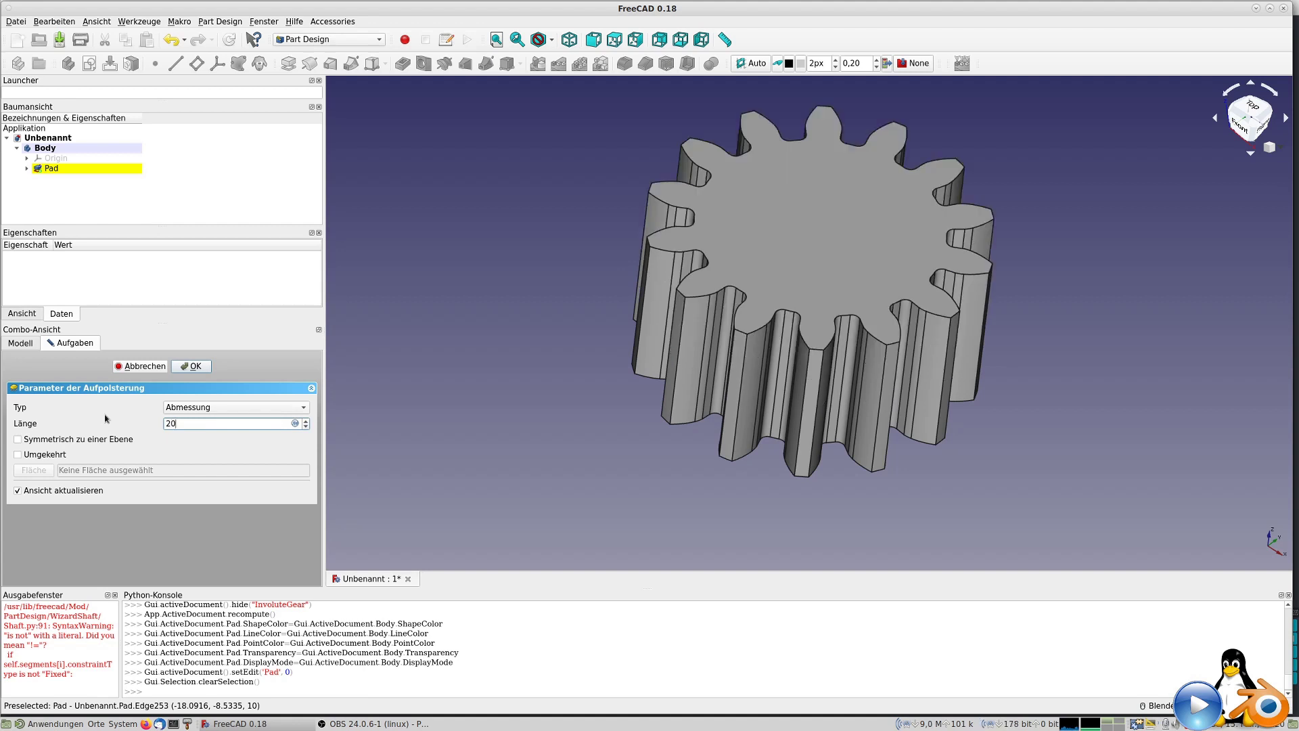
left_click(194, 369)
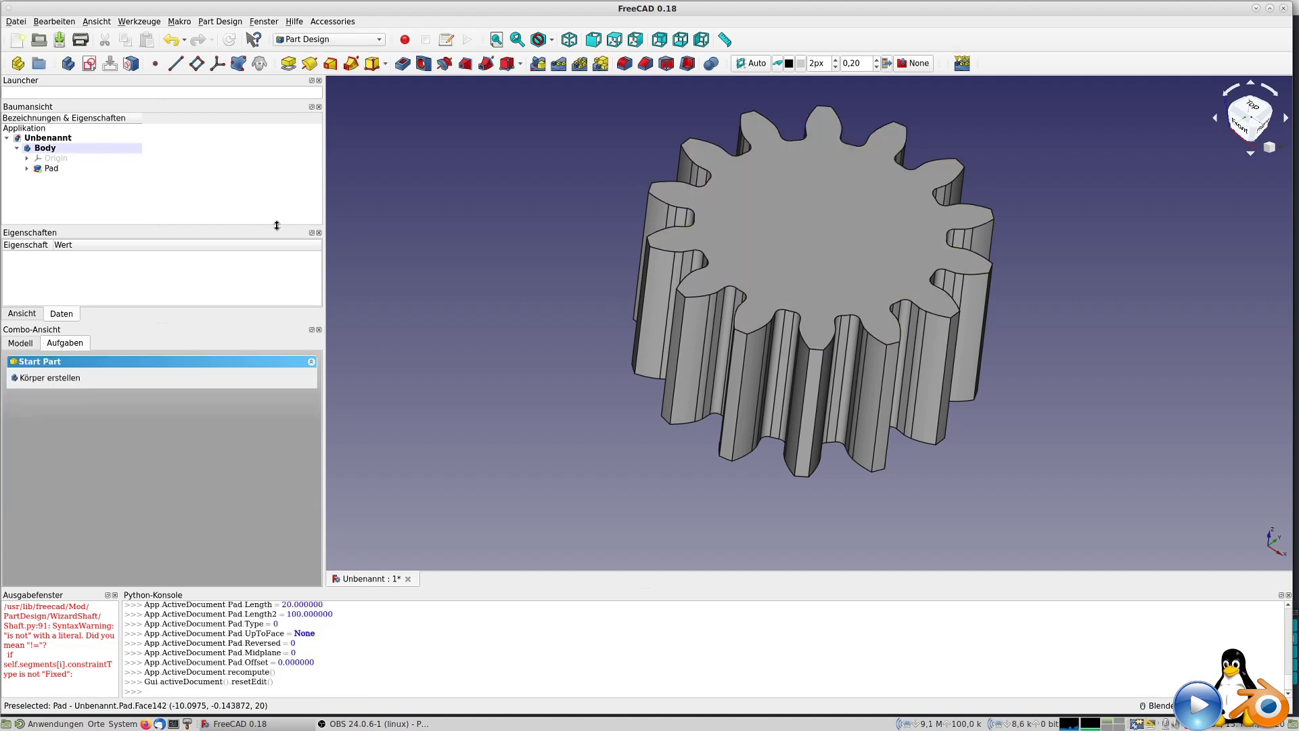
Start a sketch on the gear's top face and draw a circle centred at the origin
left_click(808, 212)
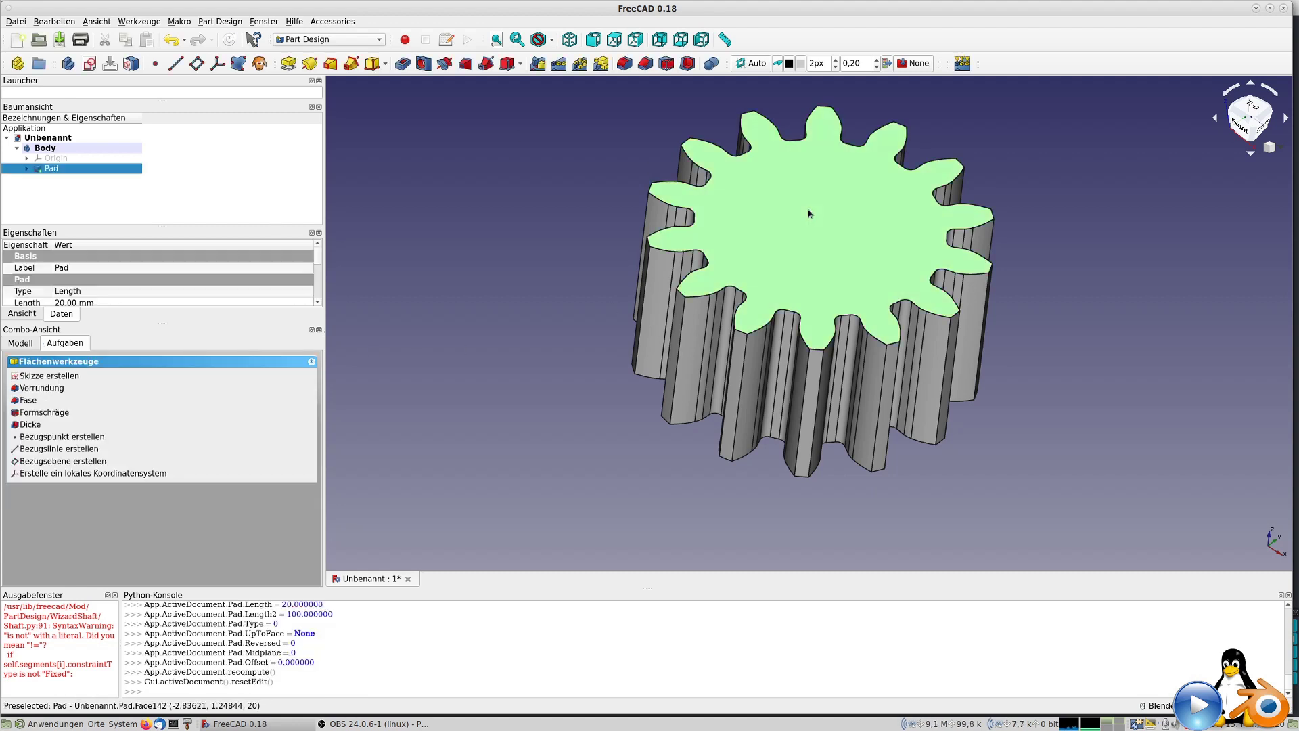
left_click(86, 65)
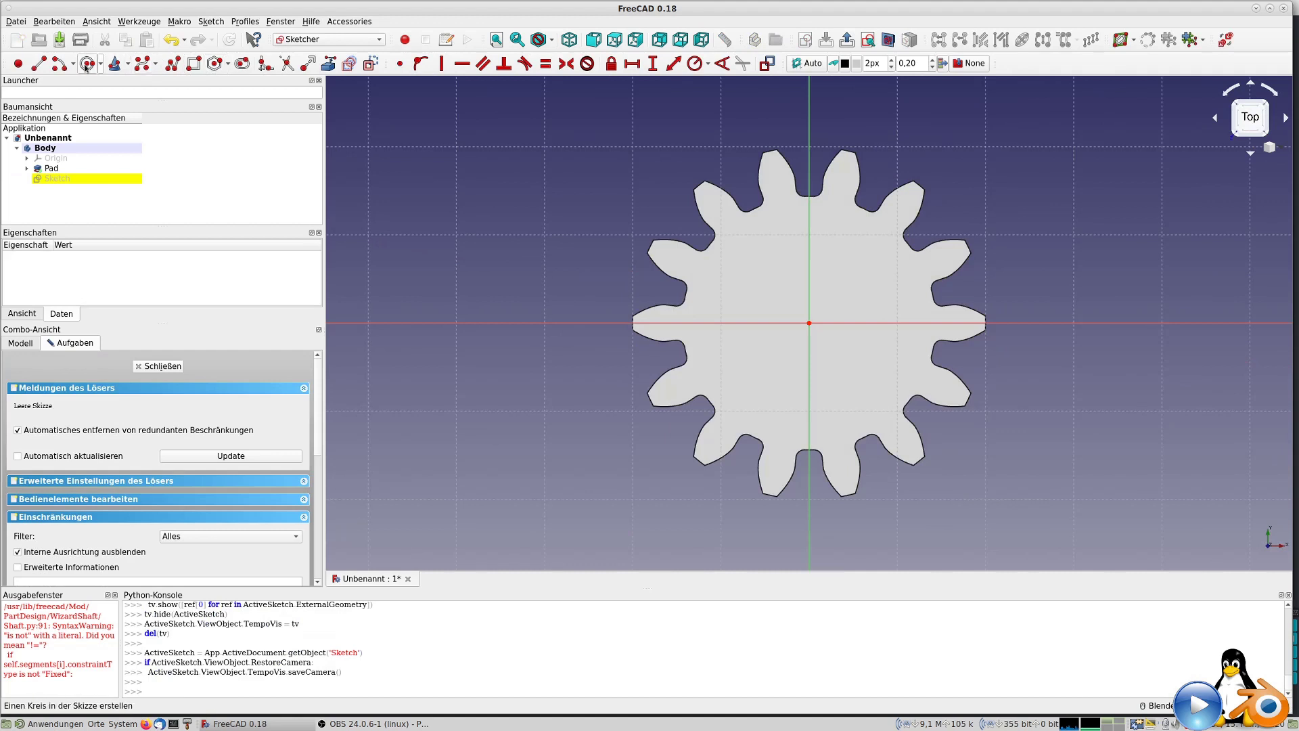
left_click(86, 65)
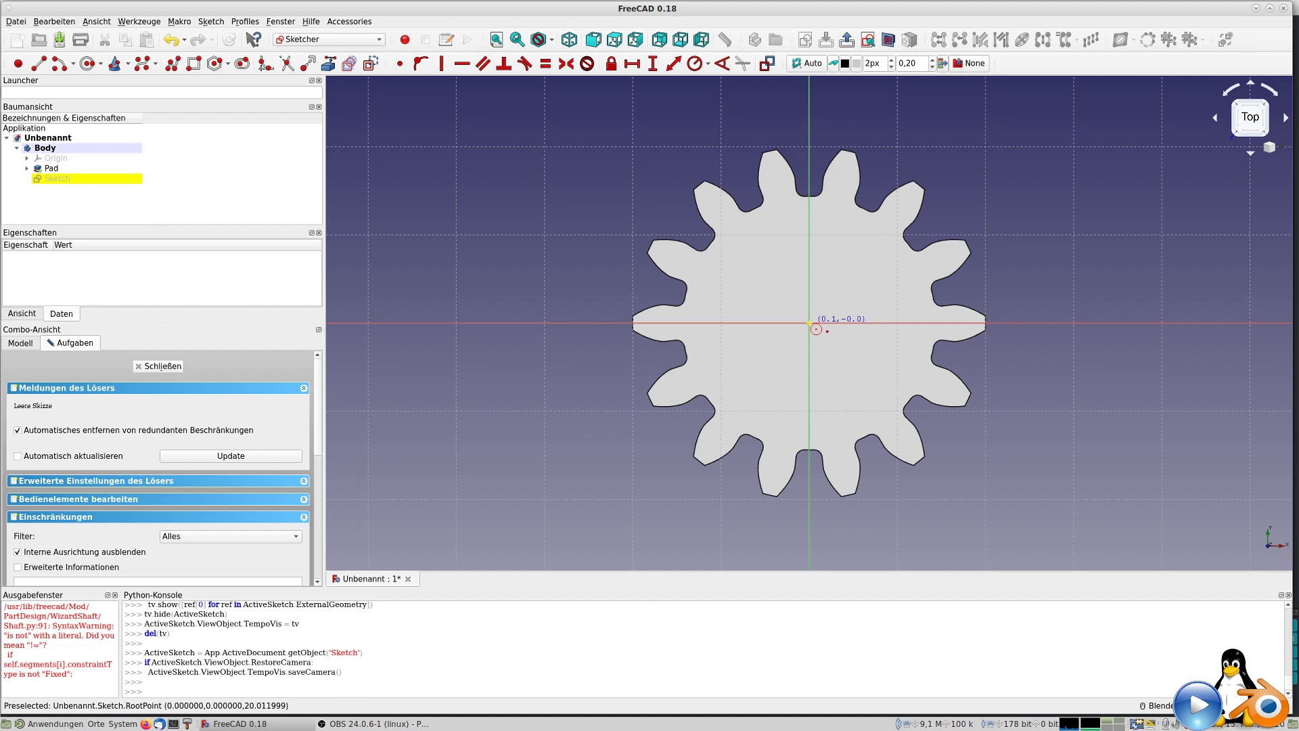
left_click(810, 324)
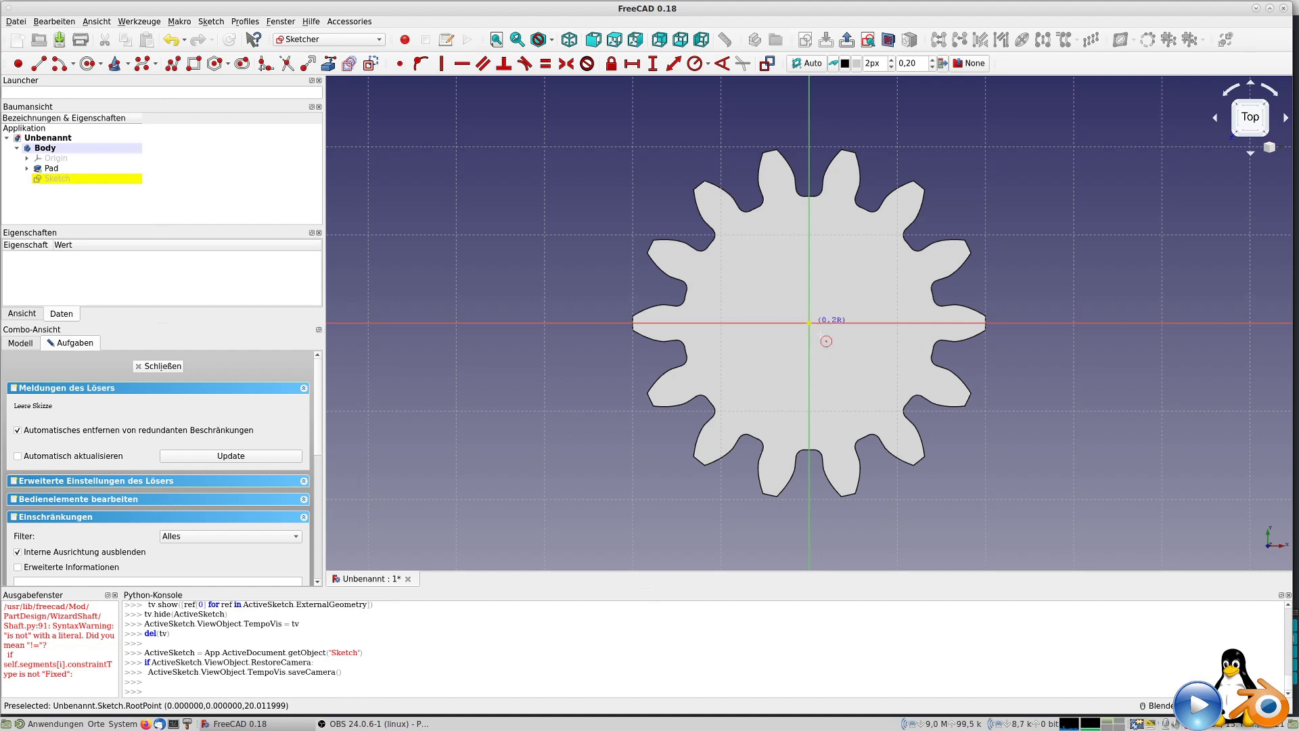
left_click(847, 359)
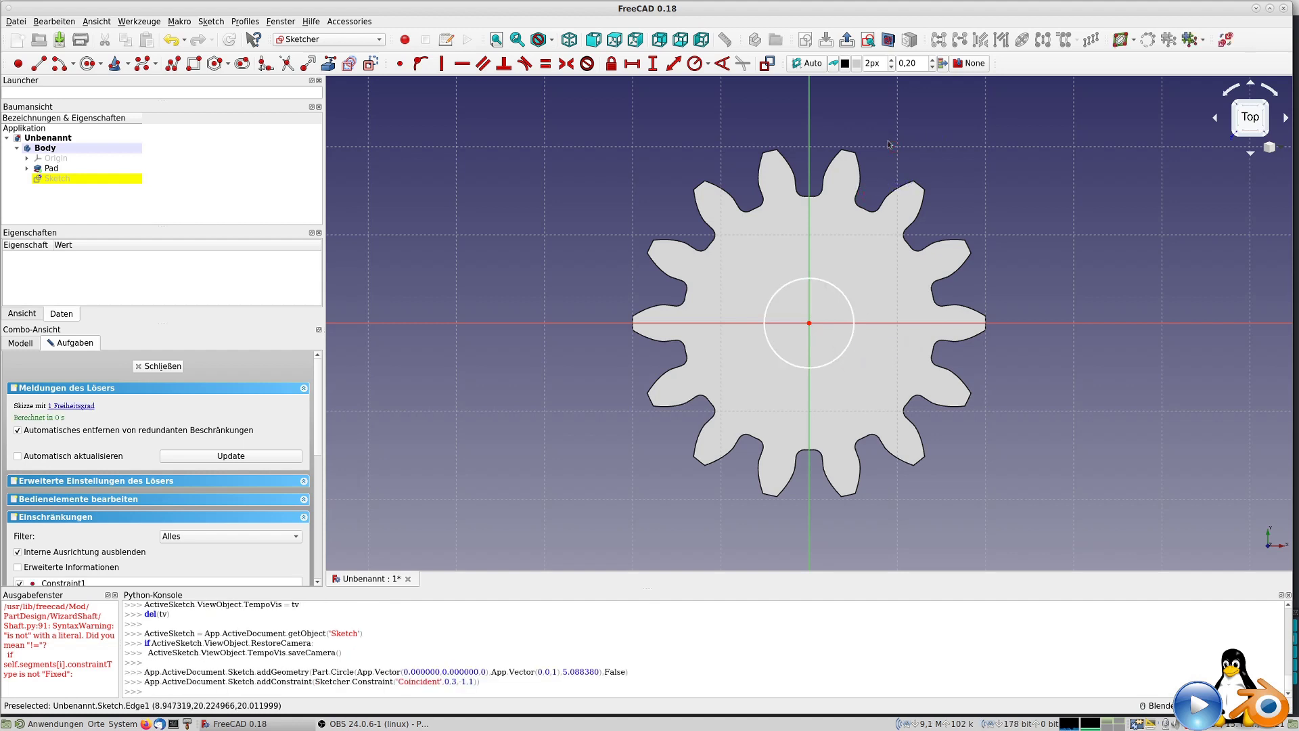
Constrain the circle's radius to 5 mm and close the sketch
left_click(695, 63)
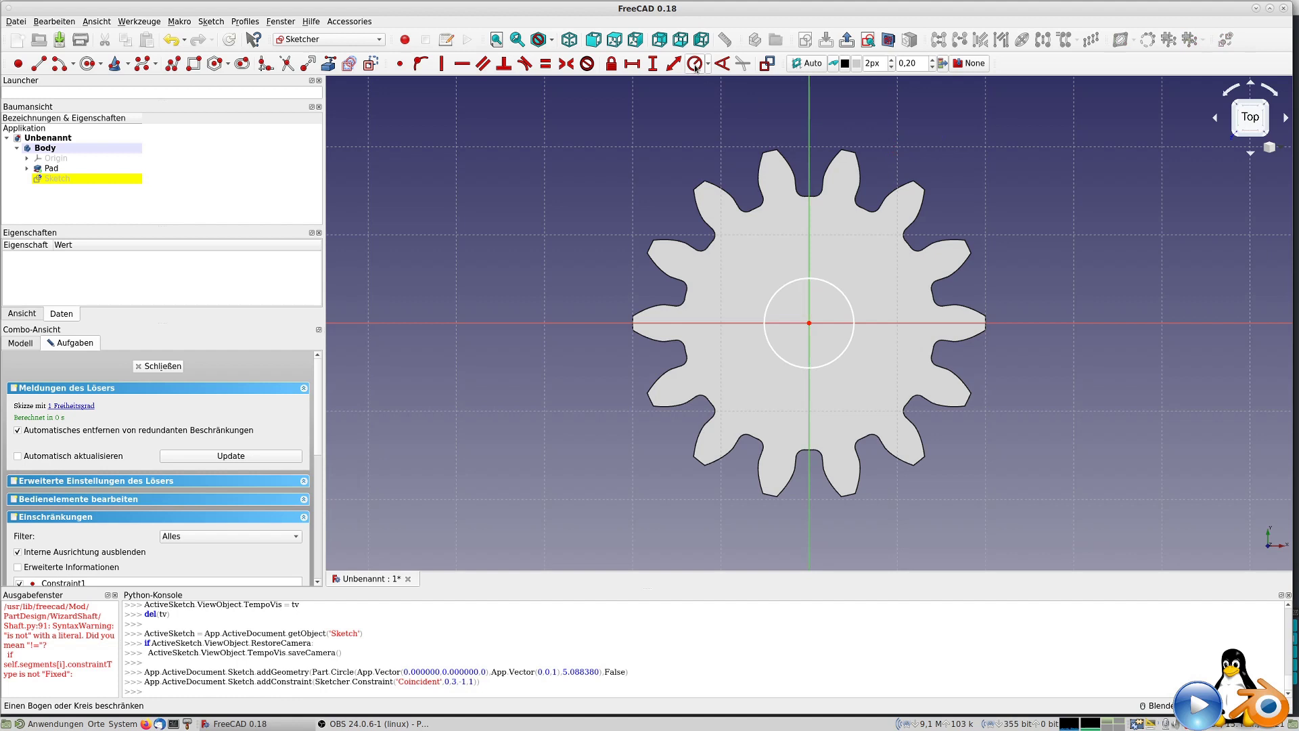
left_click(839, 292)
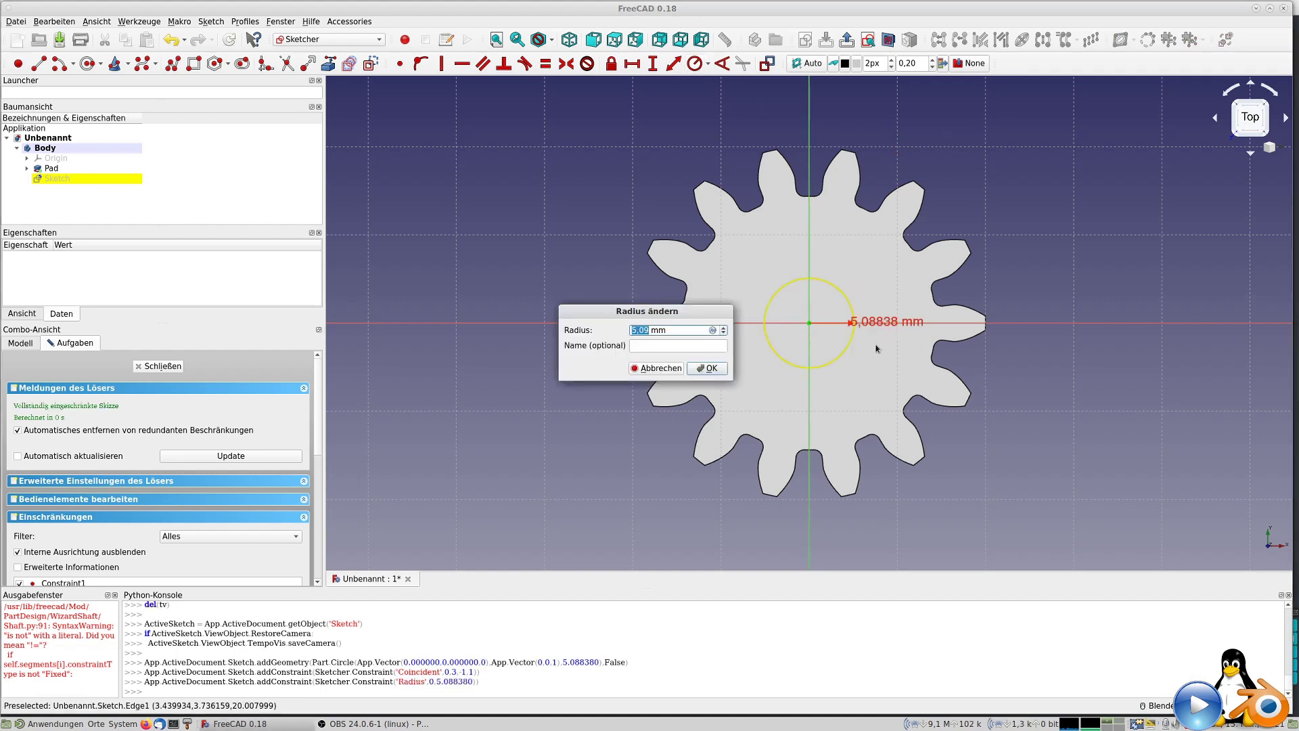
type("5")
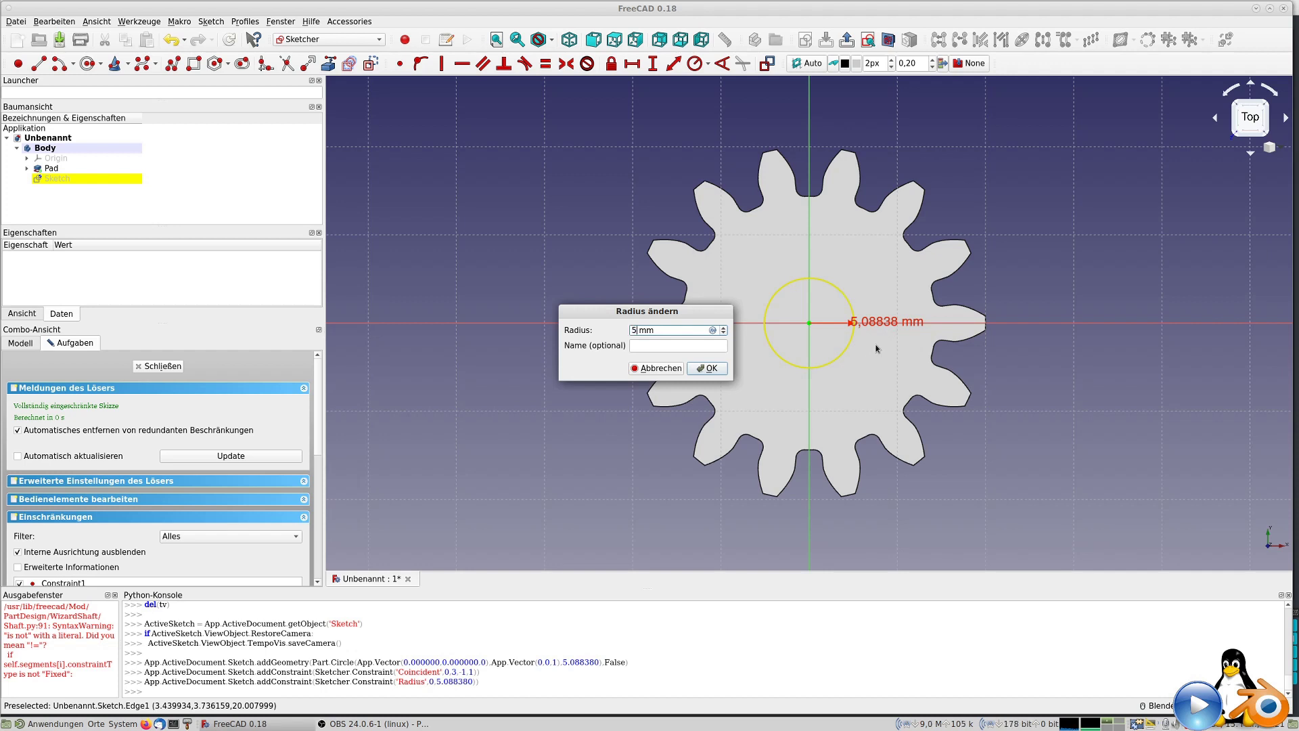
key("Return")
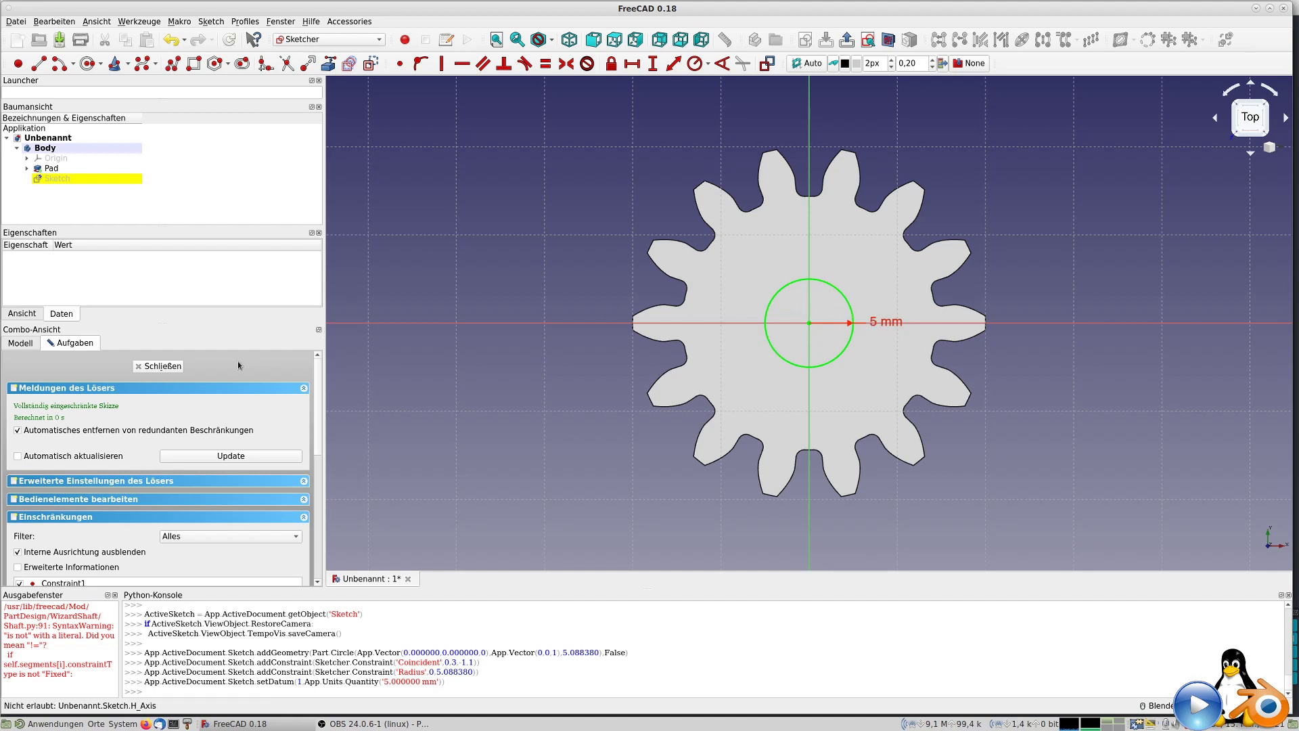
left_click(165, 367)
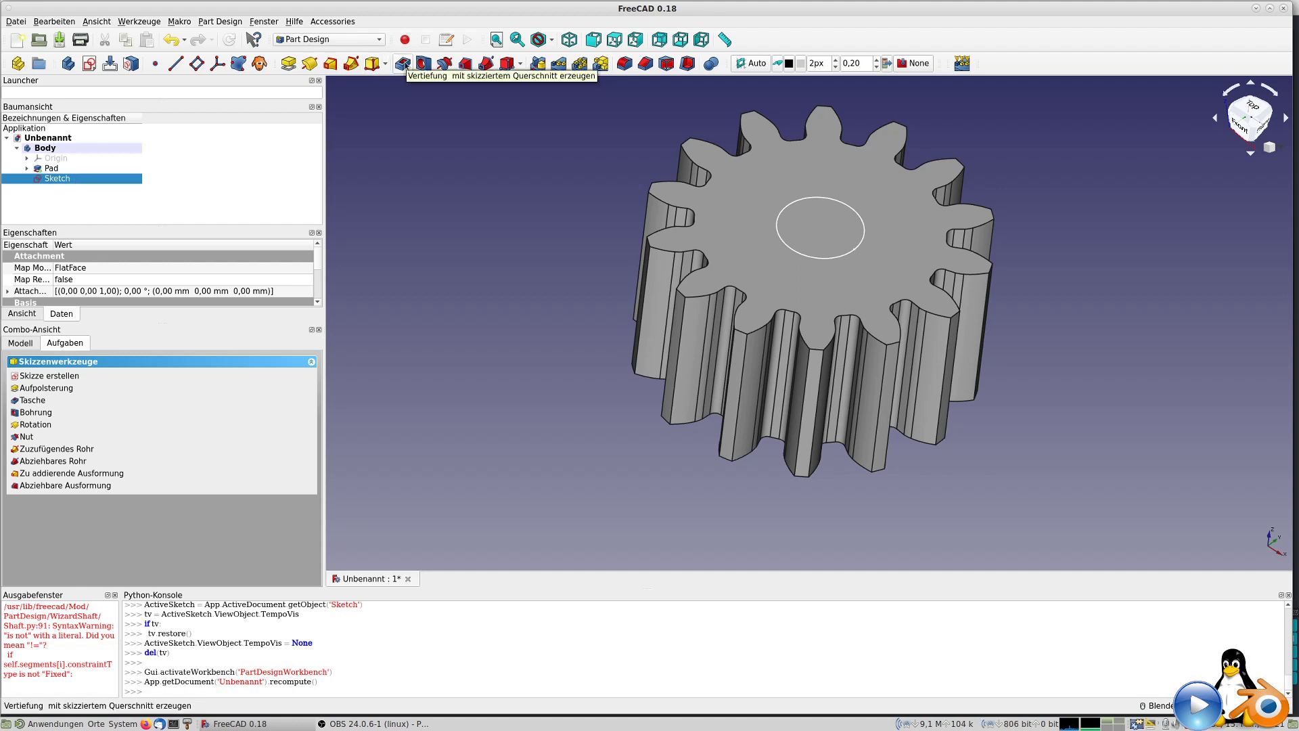
Pocket the circle sketch 3 mm deep into the gear
left_click(404, 64)
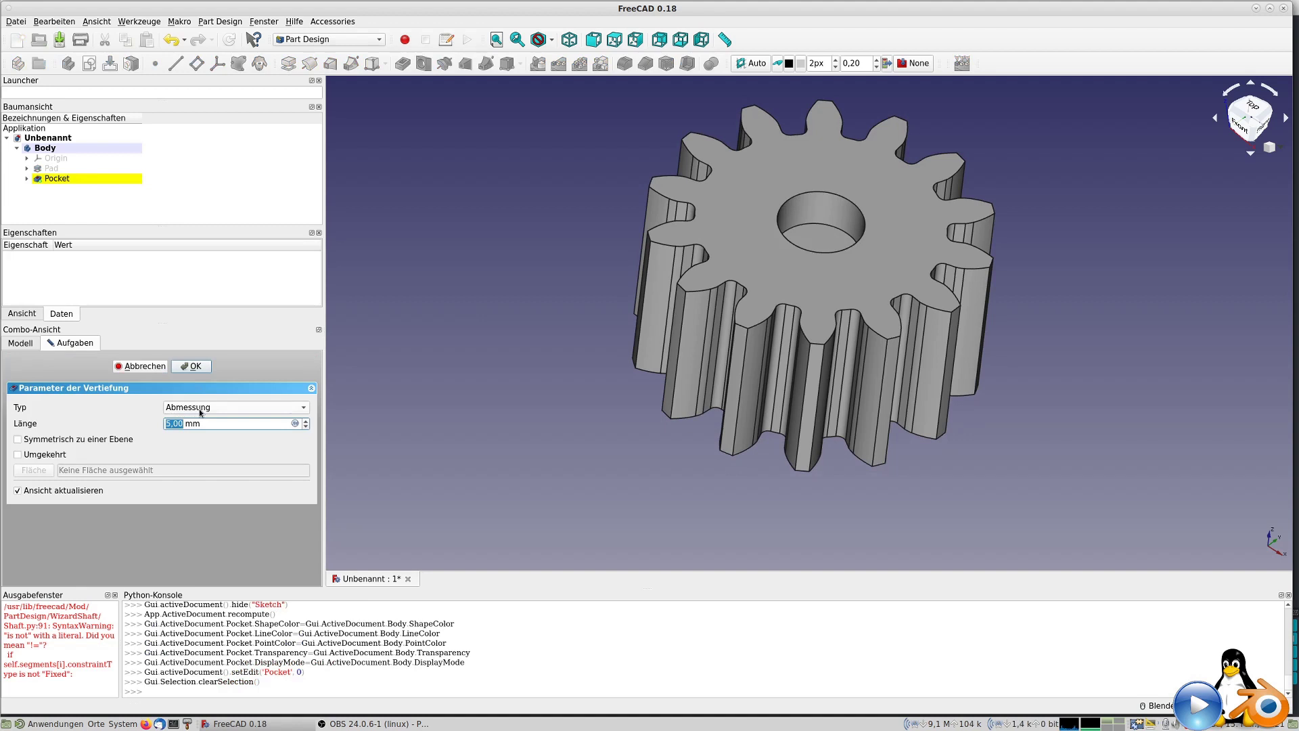
type("3")
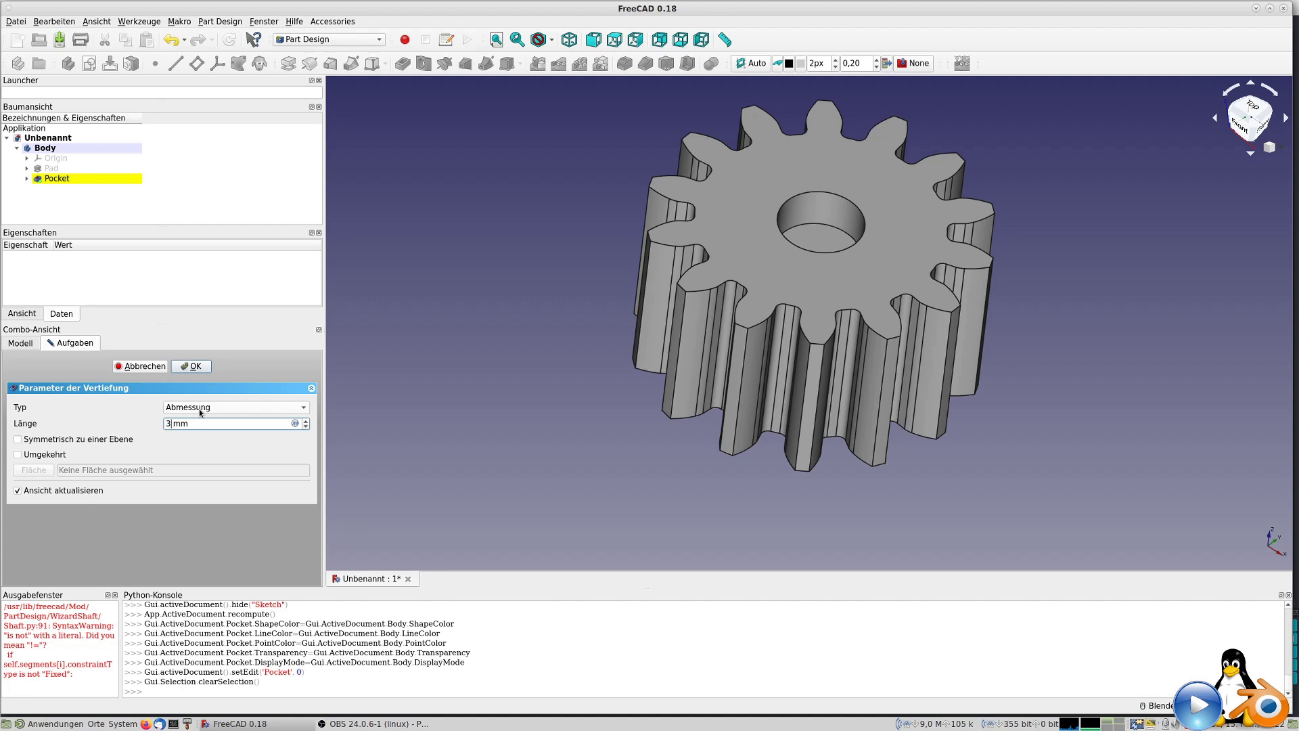
key("Return")
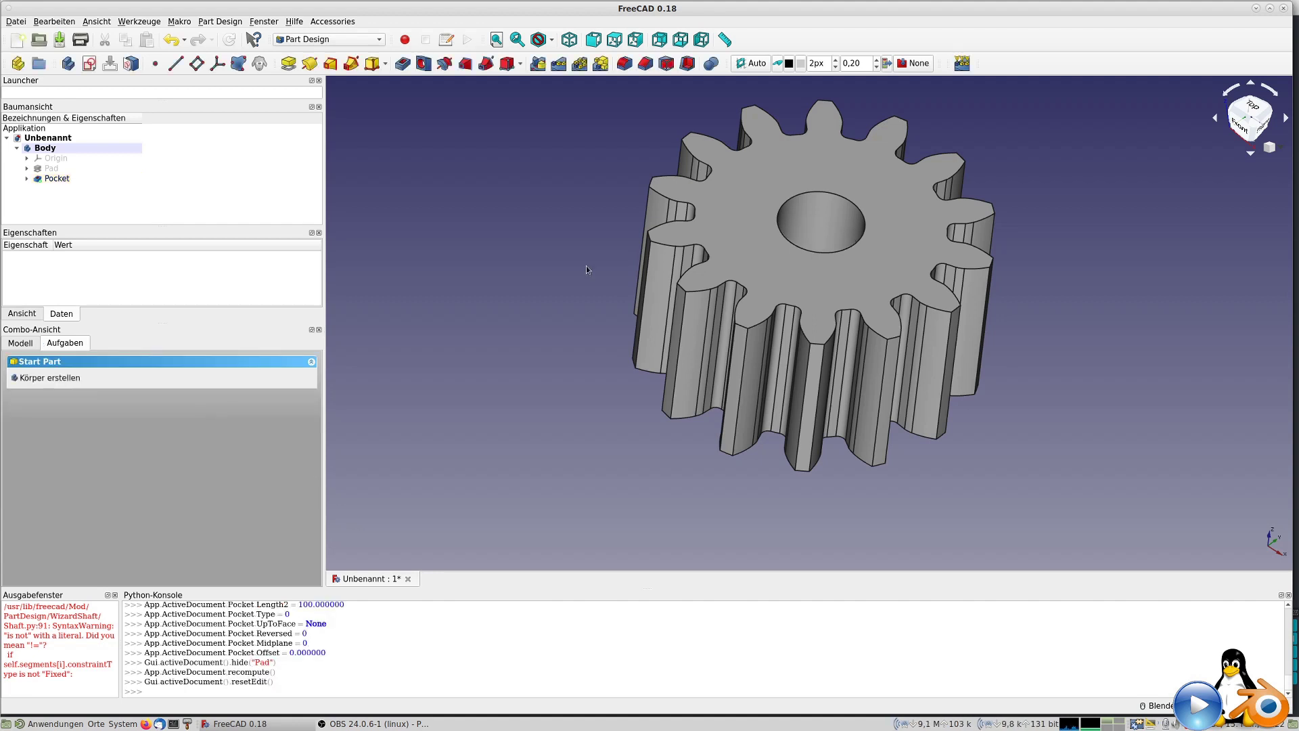
middle_click_drag(804, 216, 738, 191)
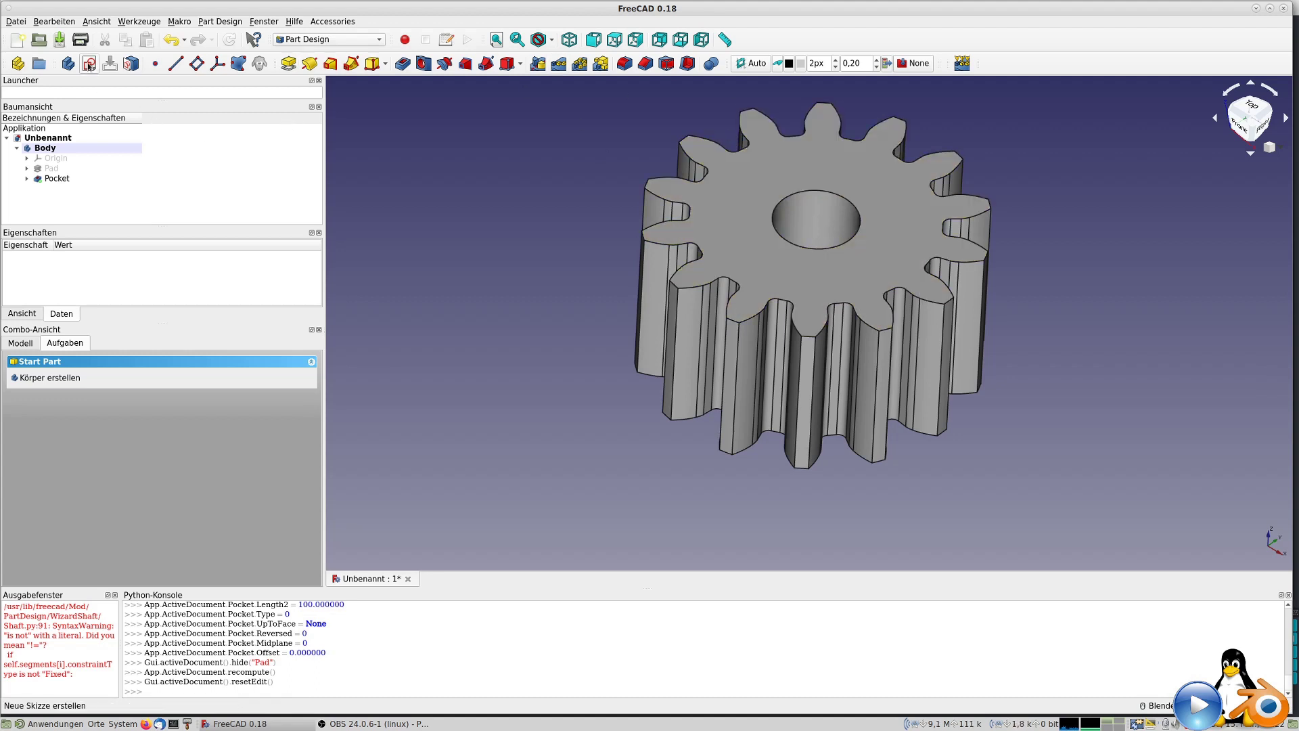
Start a sketch on the gear's top face with two concentric circles at the origin
left_click(763, 185)
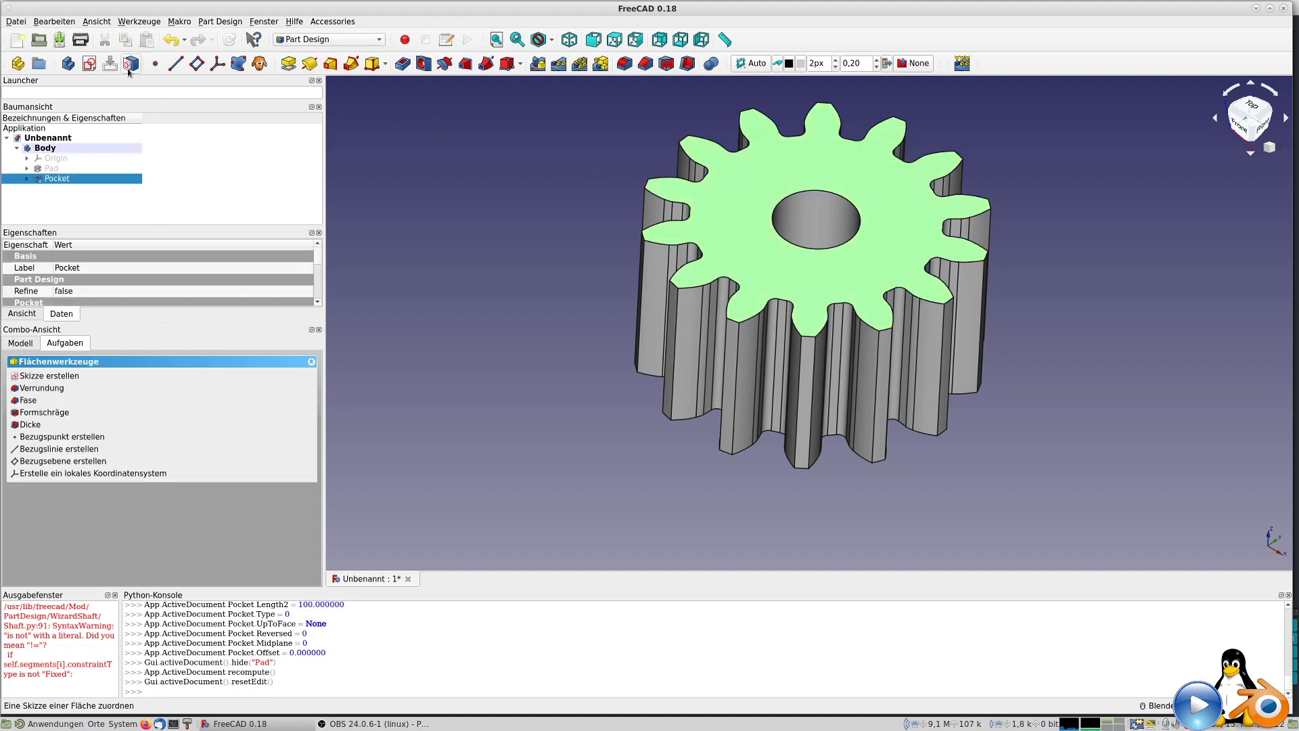
left_click(89, 62)
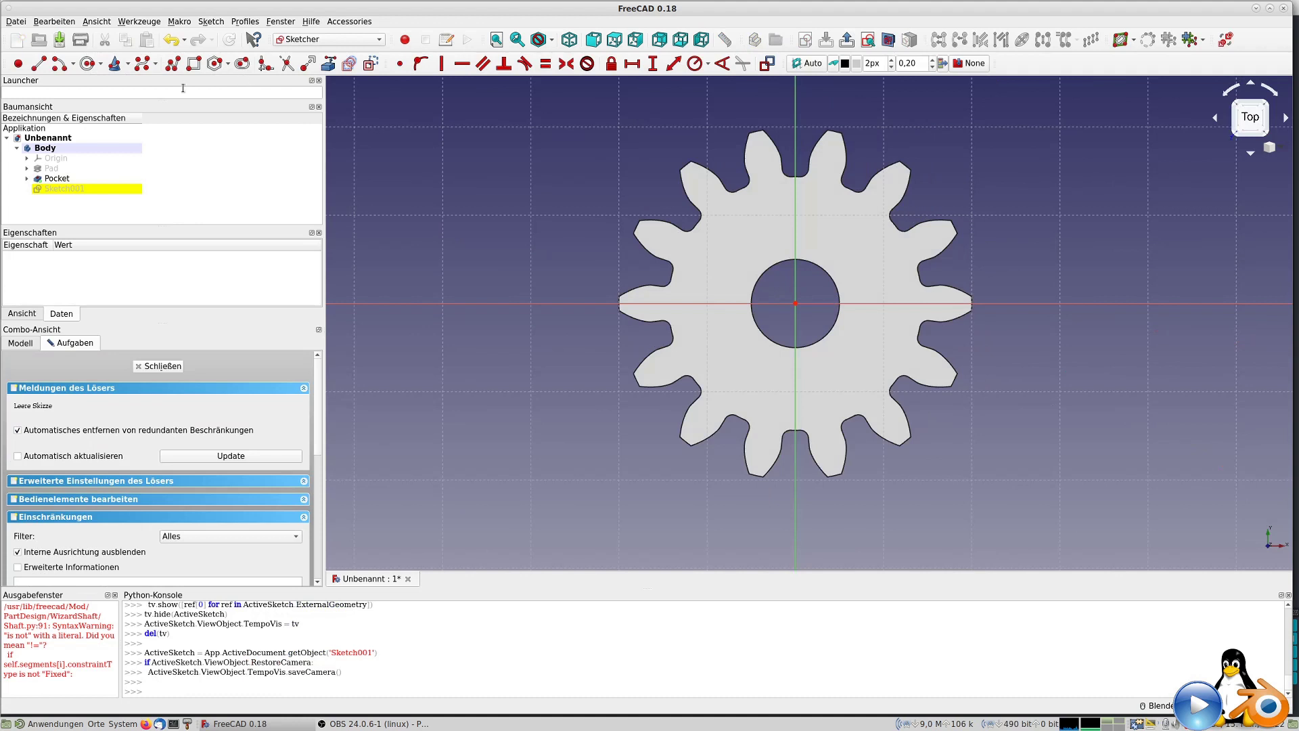
left_click(88, 63)
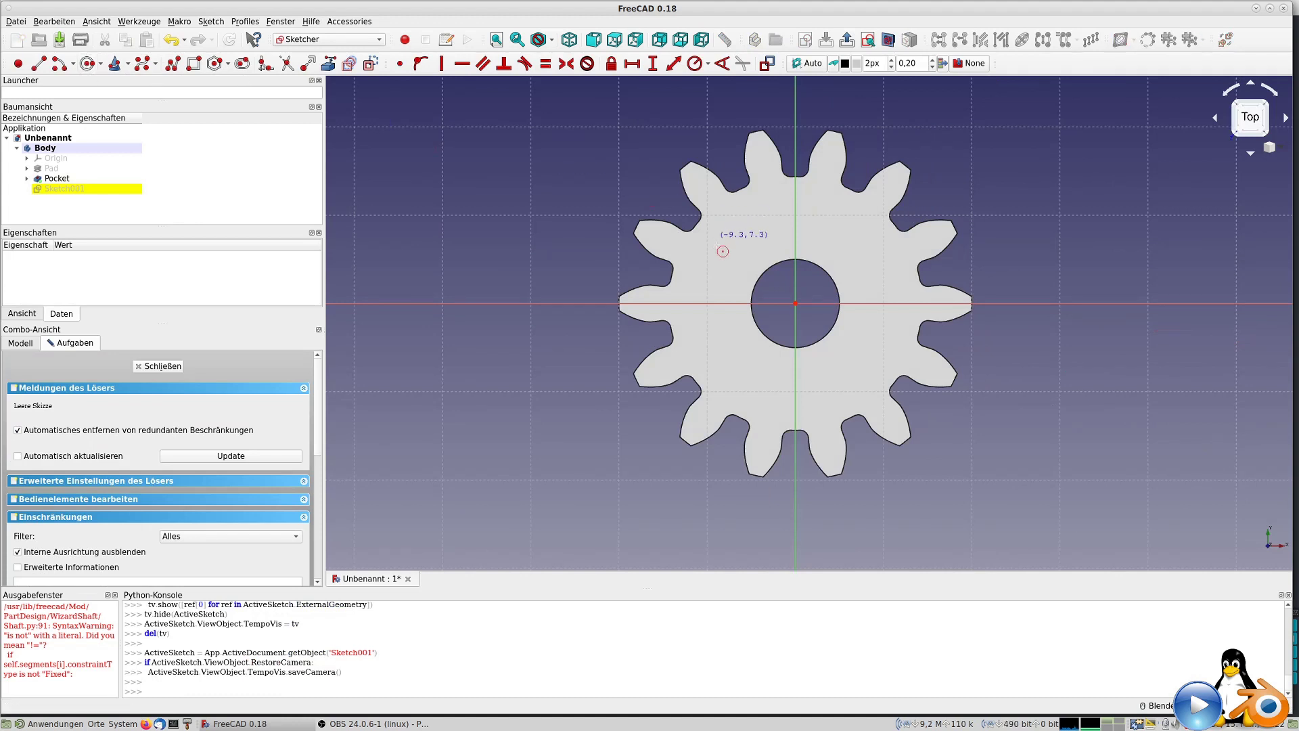
left_click(796, 303)
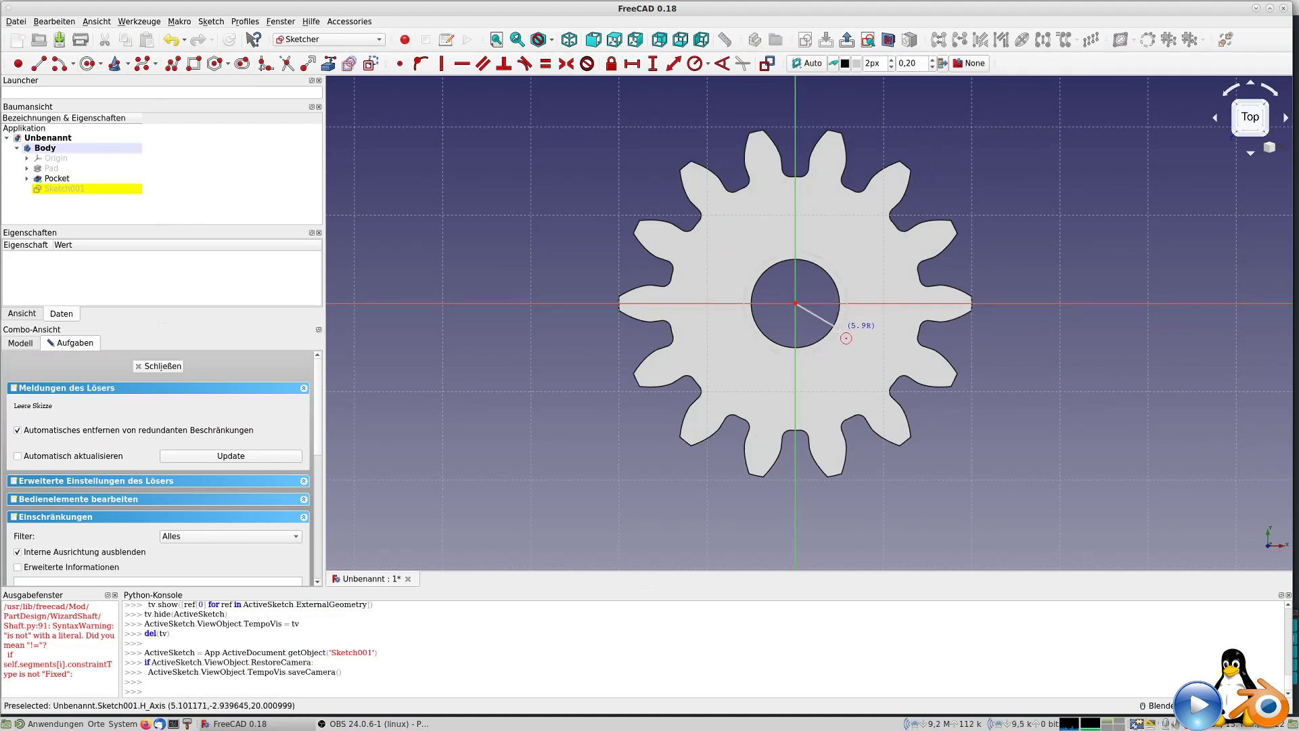
left_click(832, 330)
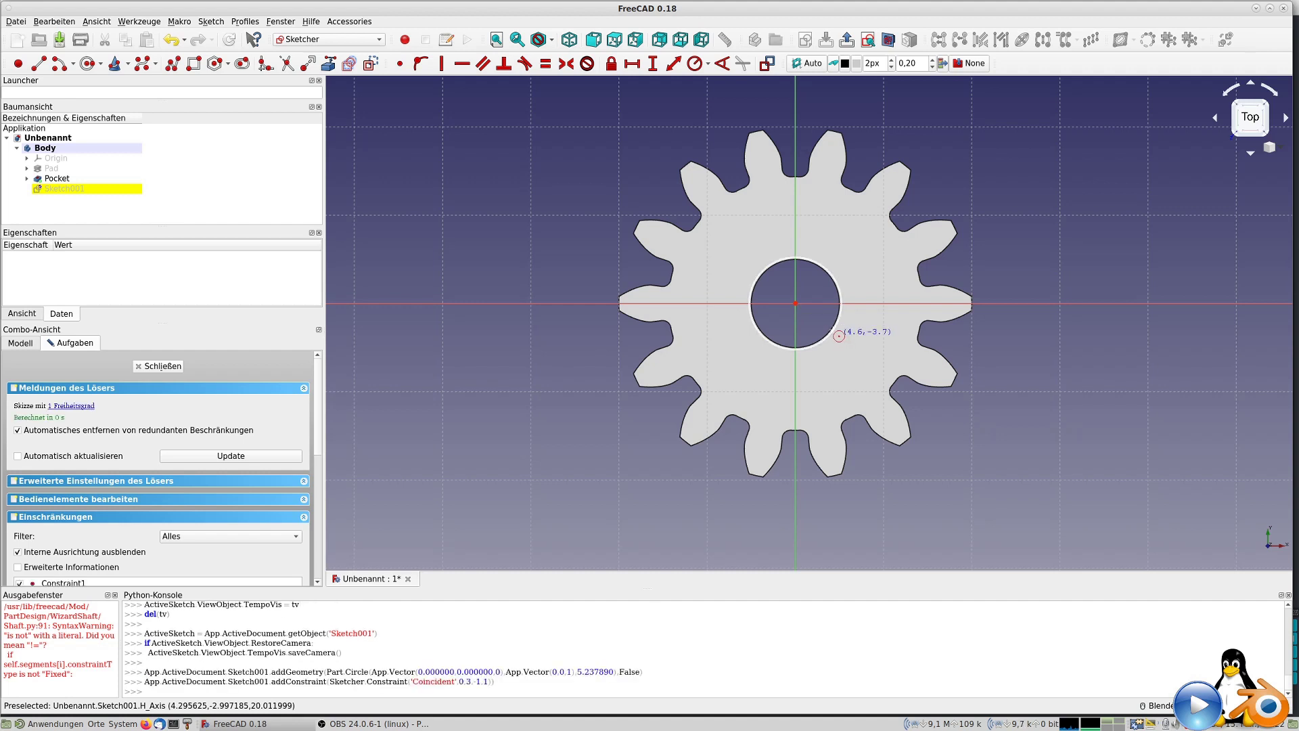
left_click(796, 304)
left_click(859, 368)
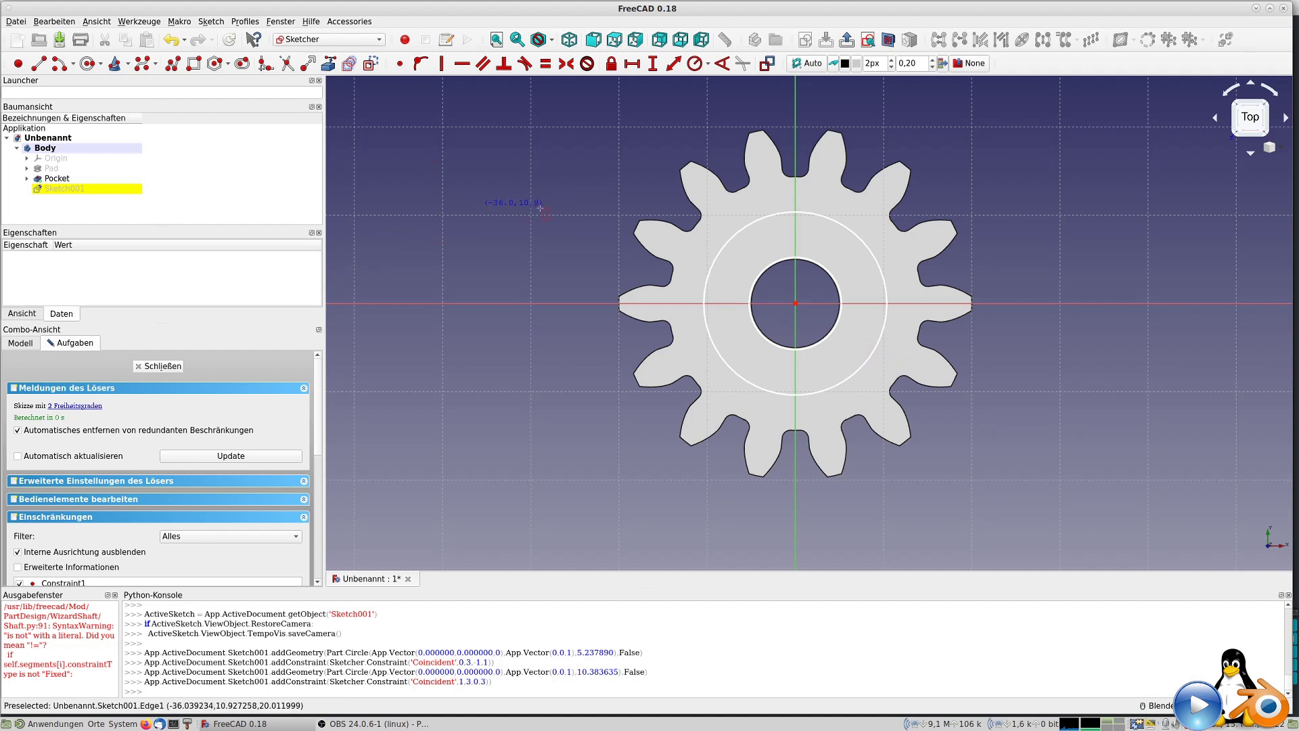
right_click(544, 186)
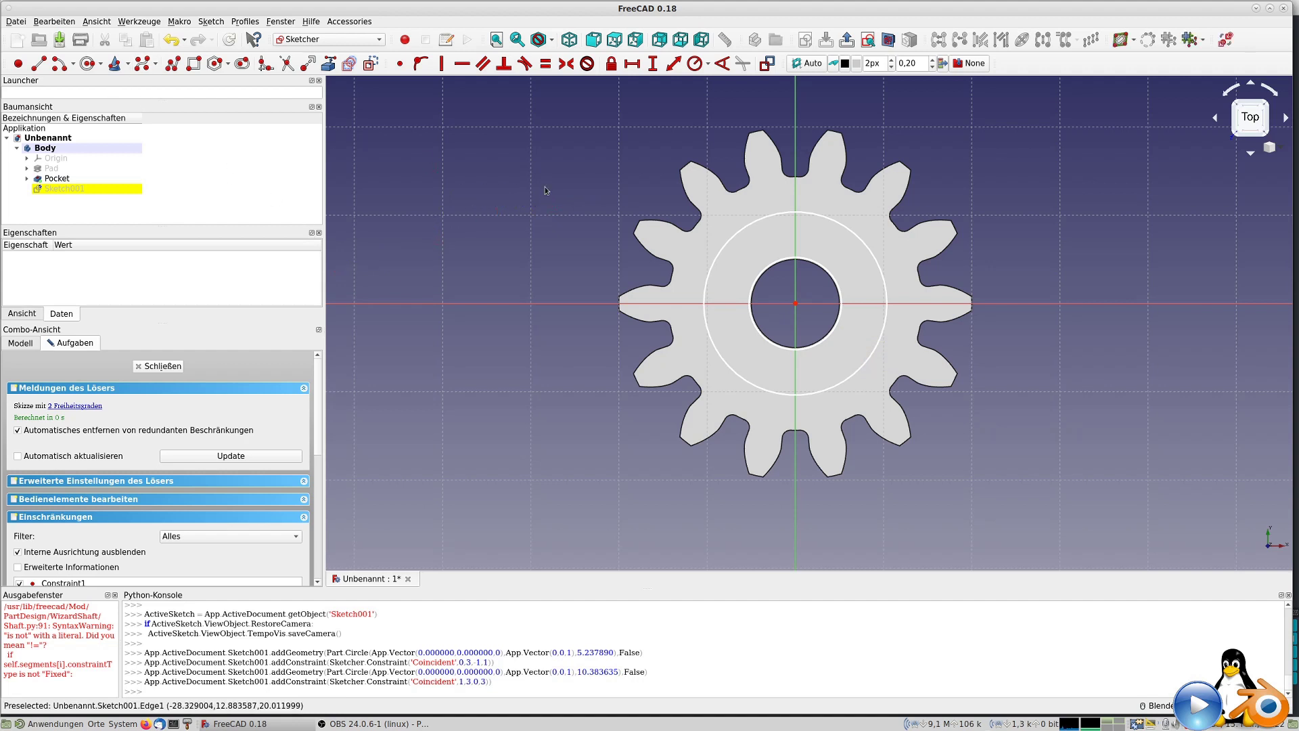
Constrain the inner circle's radius to 5 mm and the outer to 10 mm
left_click(698, 72)
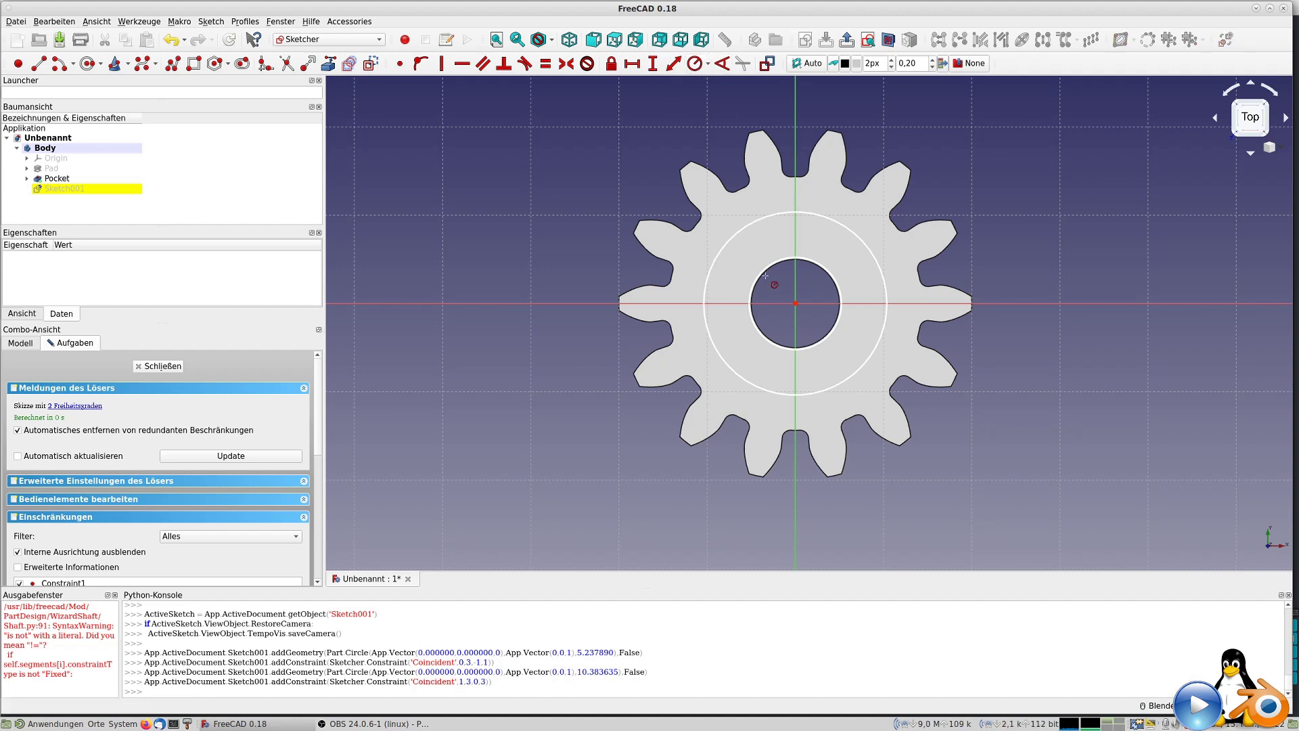
left_click(751, 321)
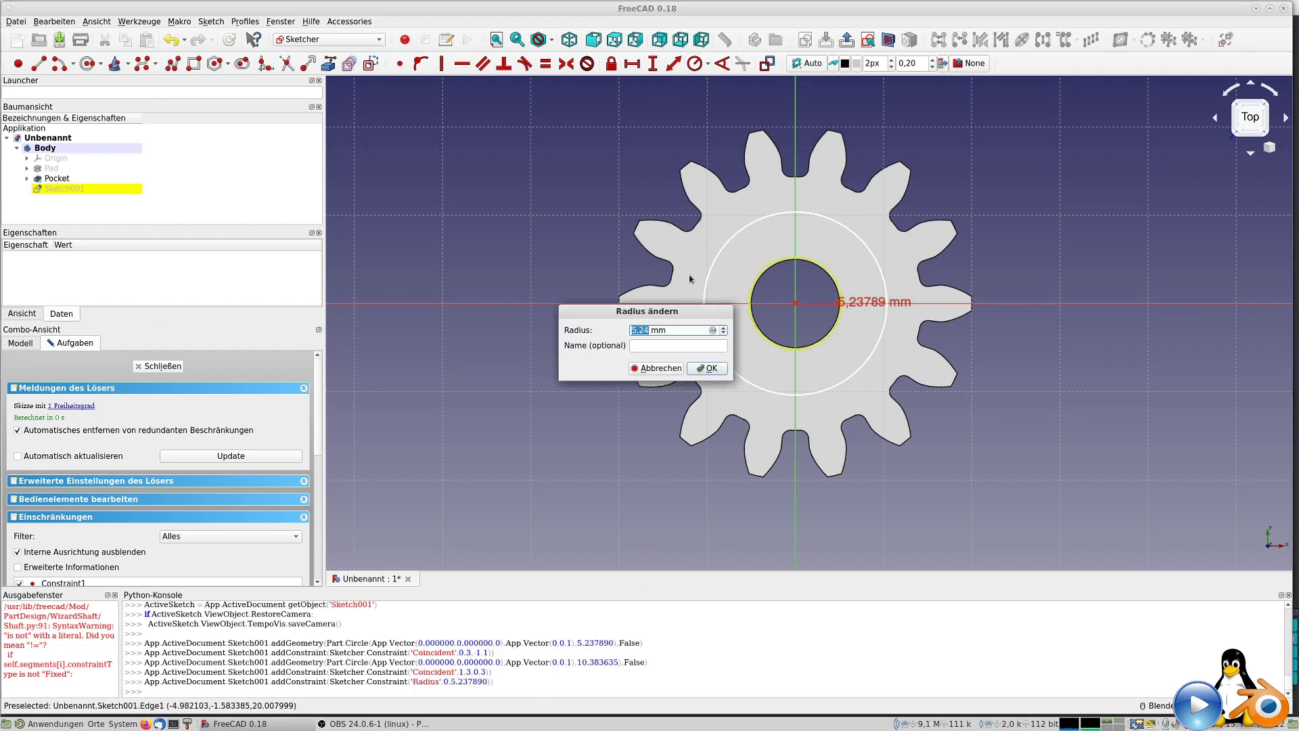
type("5")
key("Return")
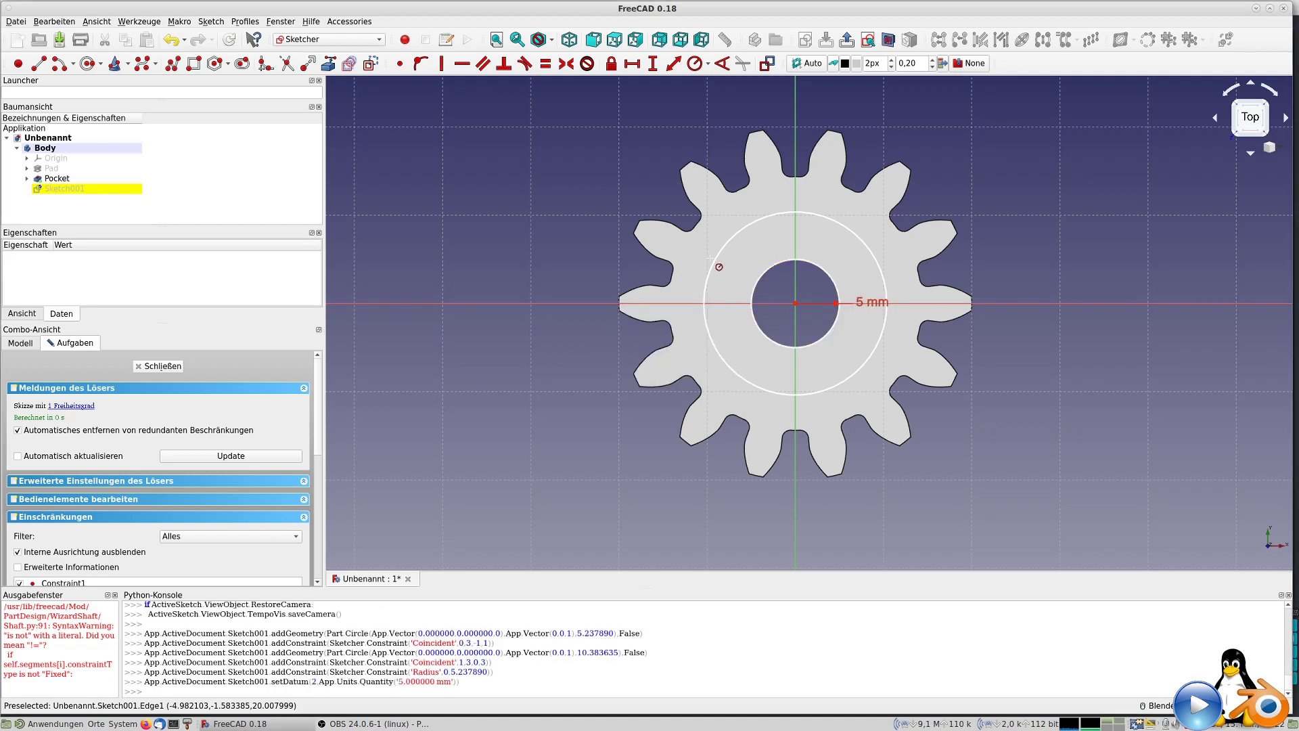
left_click(715, 267)
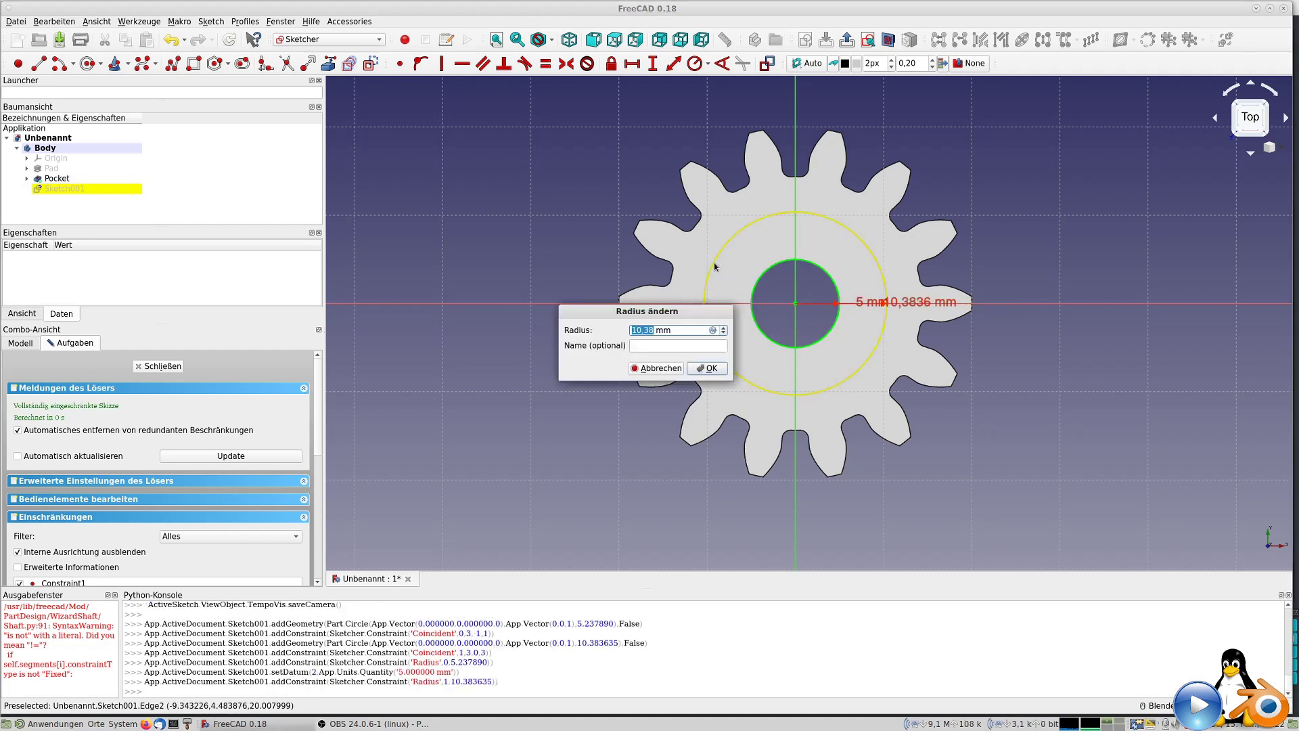
type("10")
key("Return")
left_click(866, 329)
Change the outer radius to 15 mm, then 12 mm, and close the sketch
middle_click_drag(866, 329, 1080, 308)
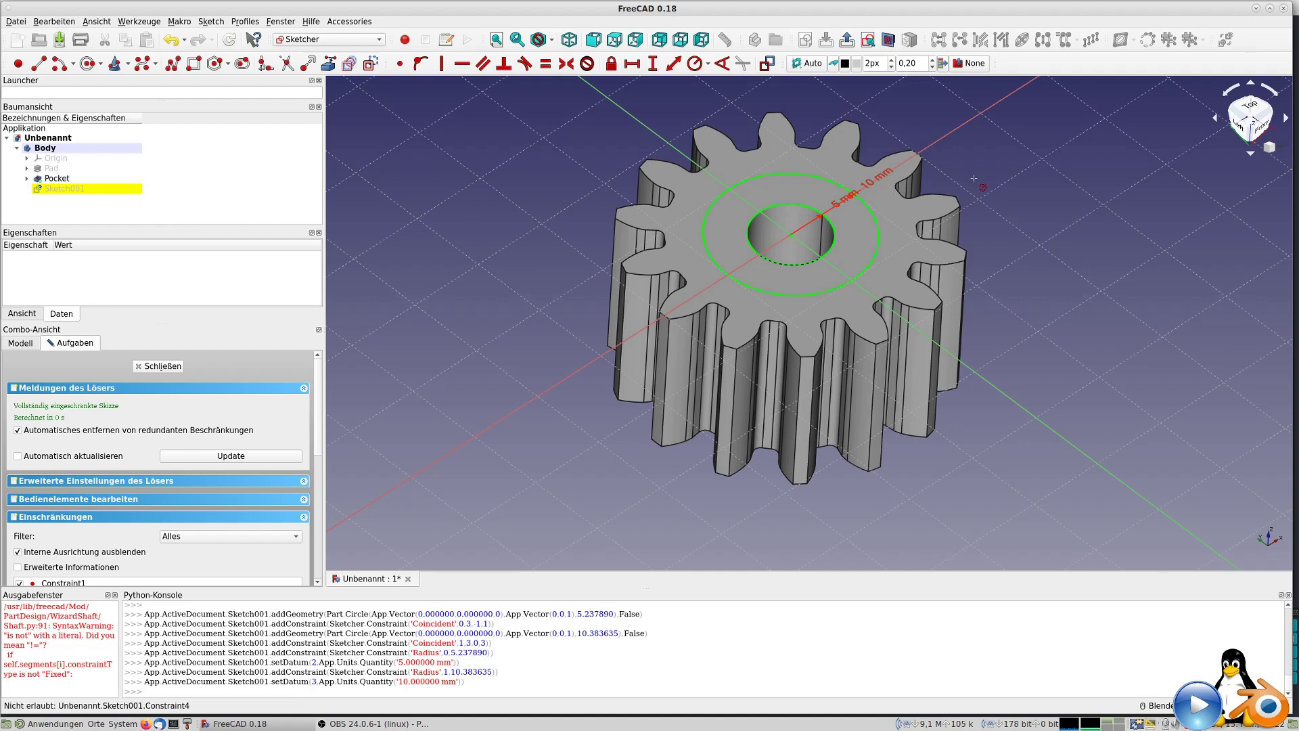
left_click_drag(879, 181, 899, 225)
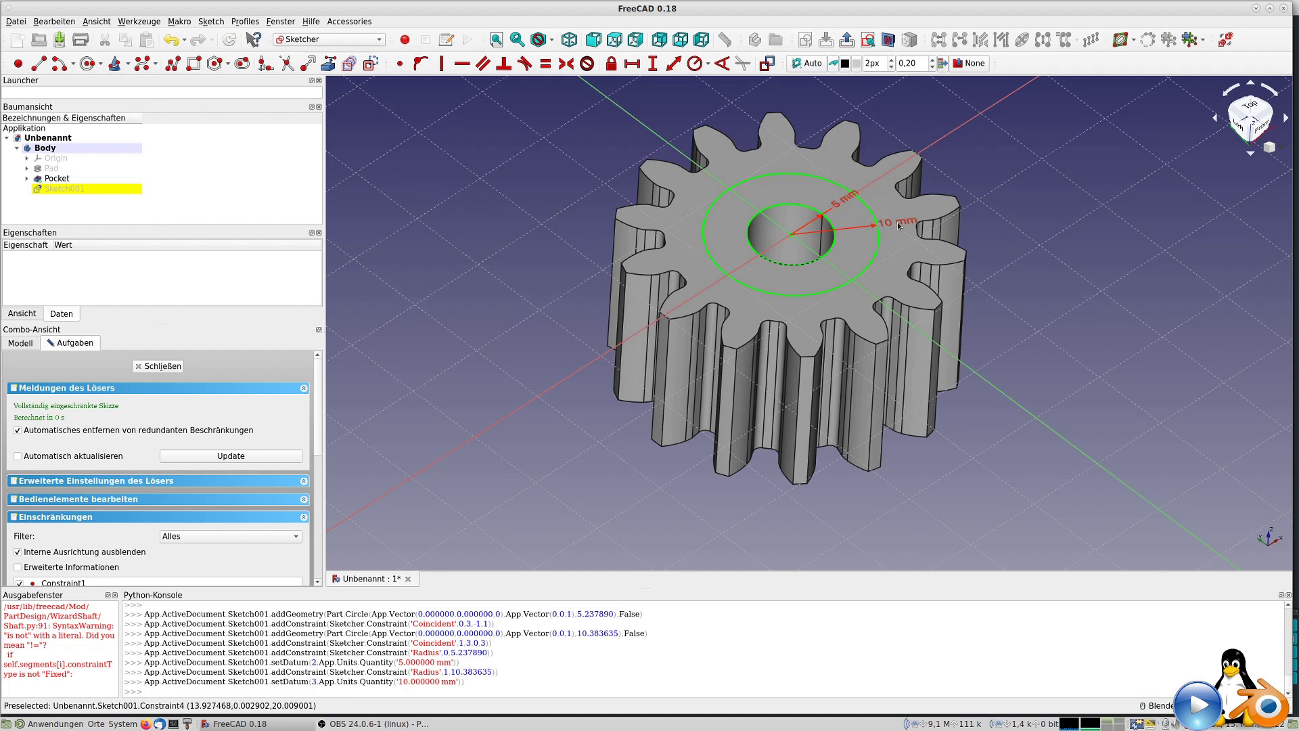
double_click(899, 225)
type("15")
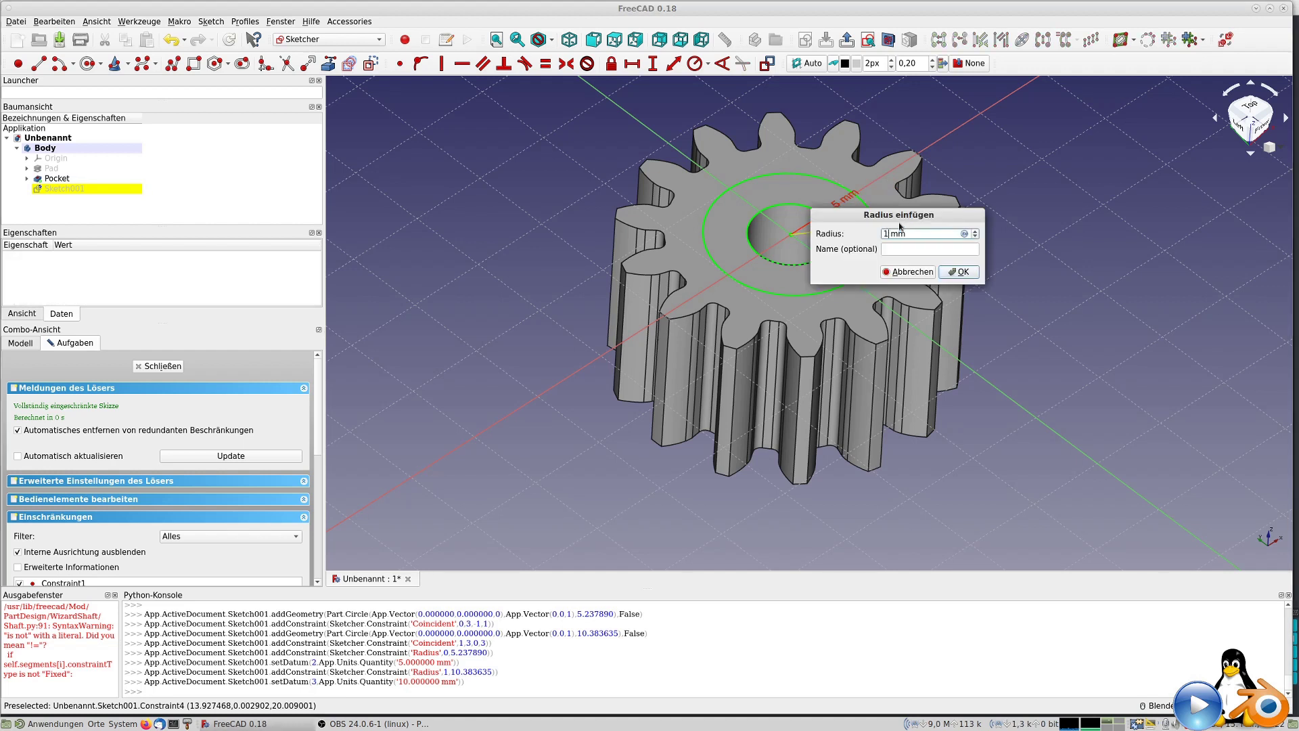
key("Return")
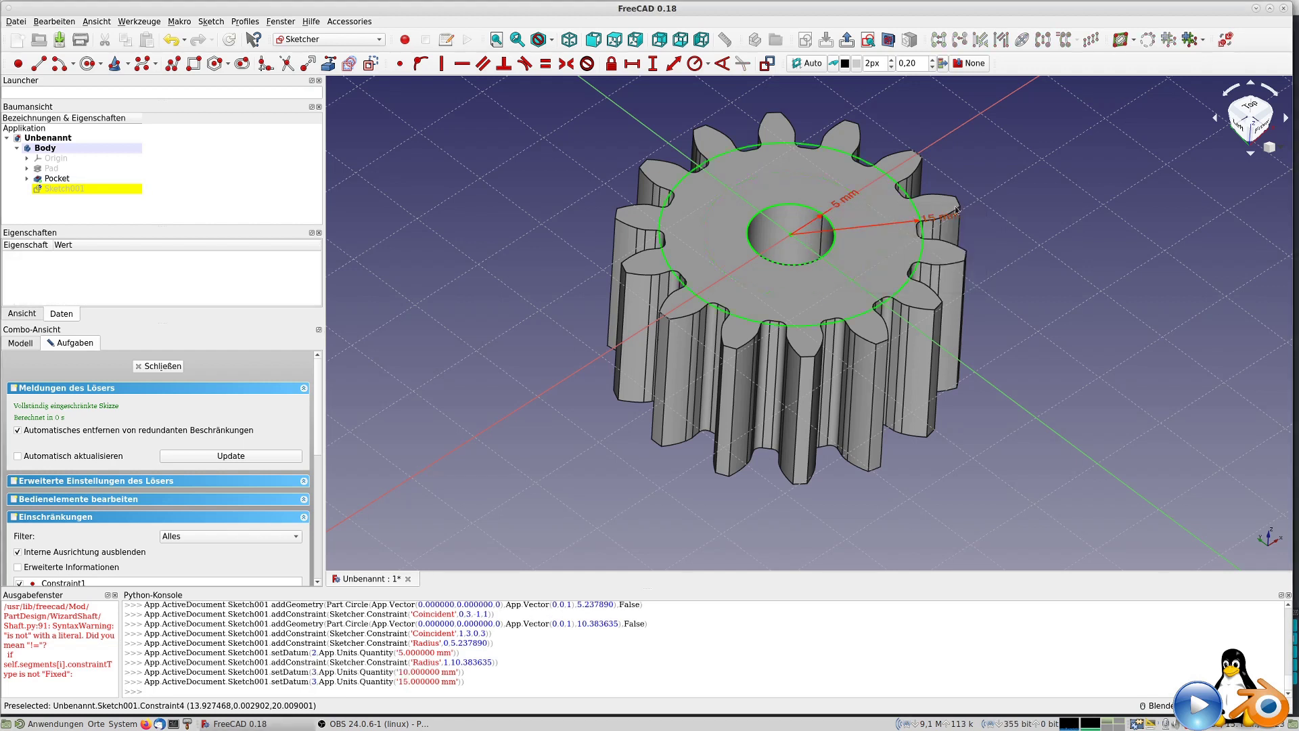
double_click(938, 221)
type("12")
key("Return")
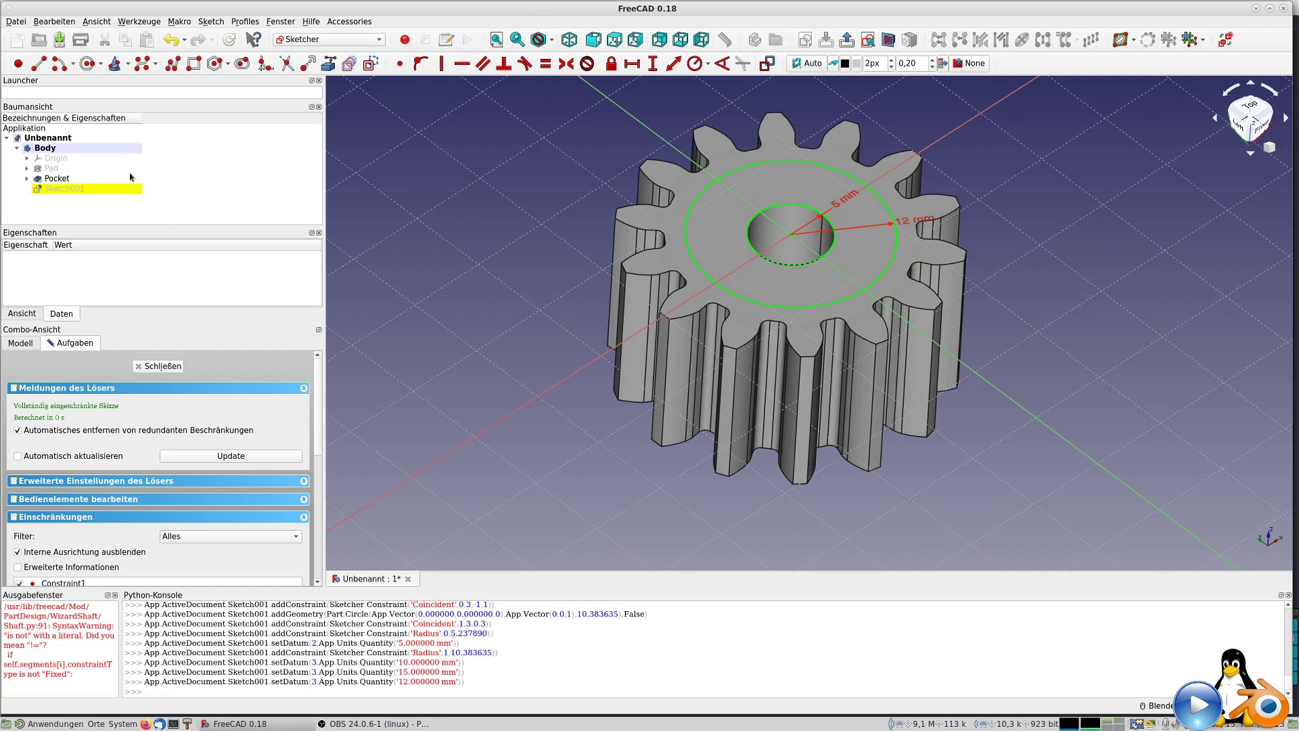
left_click(167, 368)
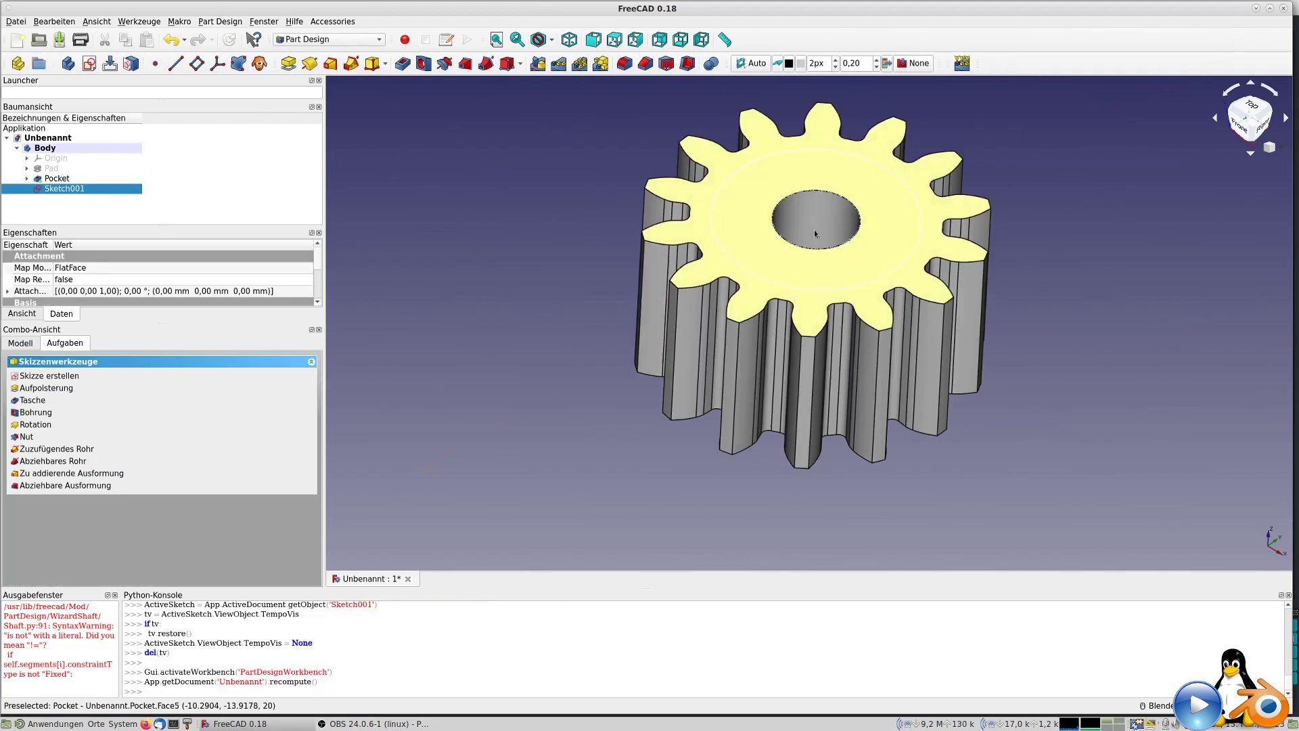
Pad Sketch001 15 mm to form the raised hub around the bore
left_click(292, 68)
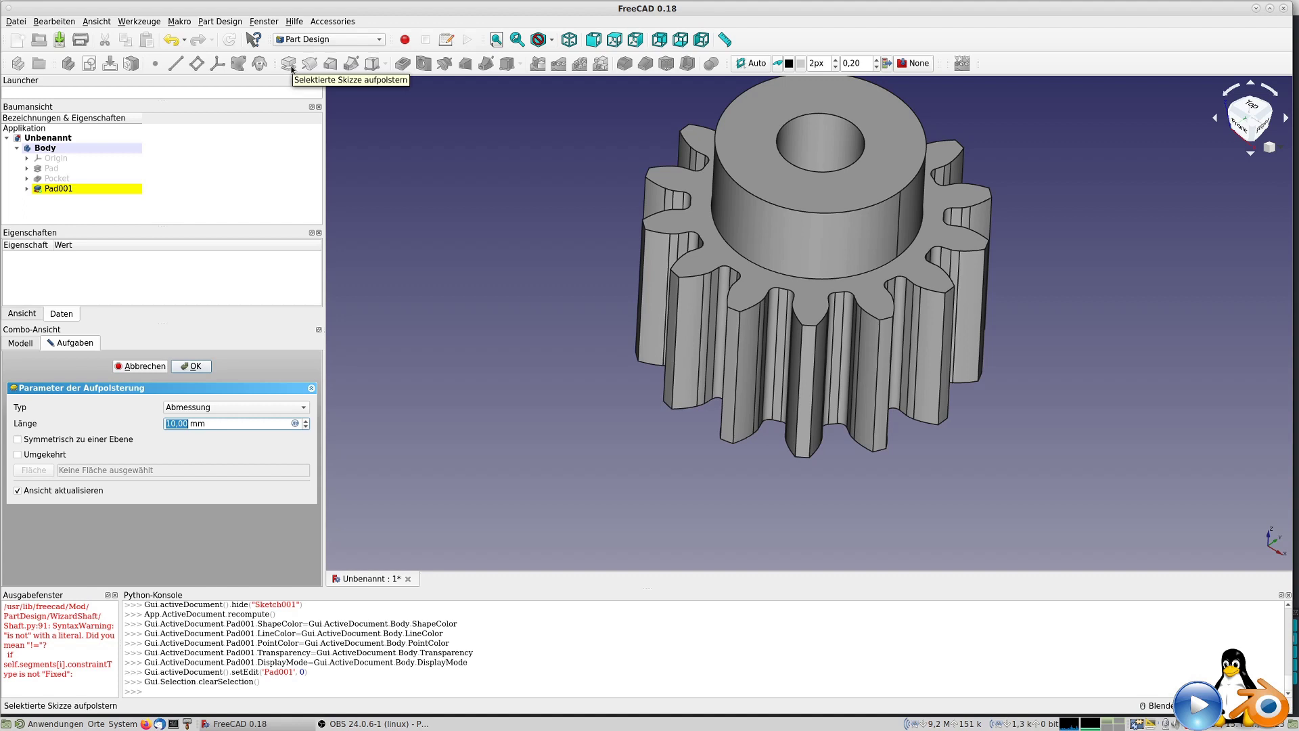
type("15")
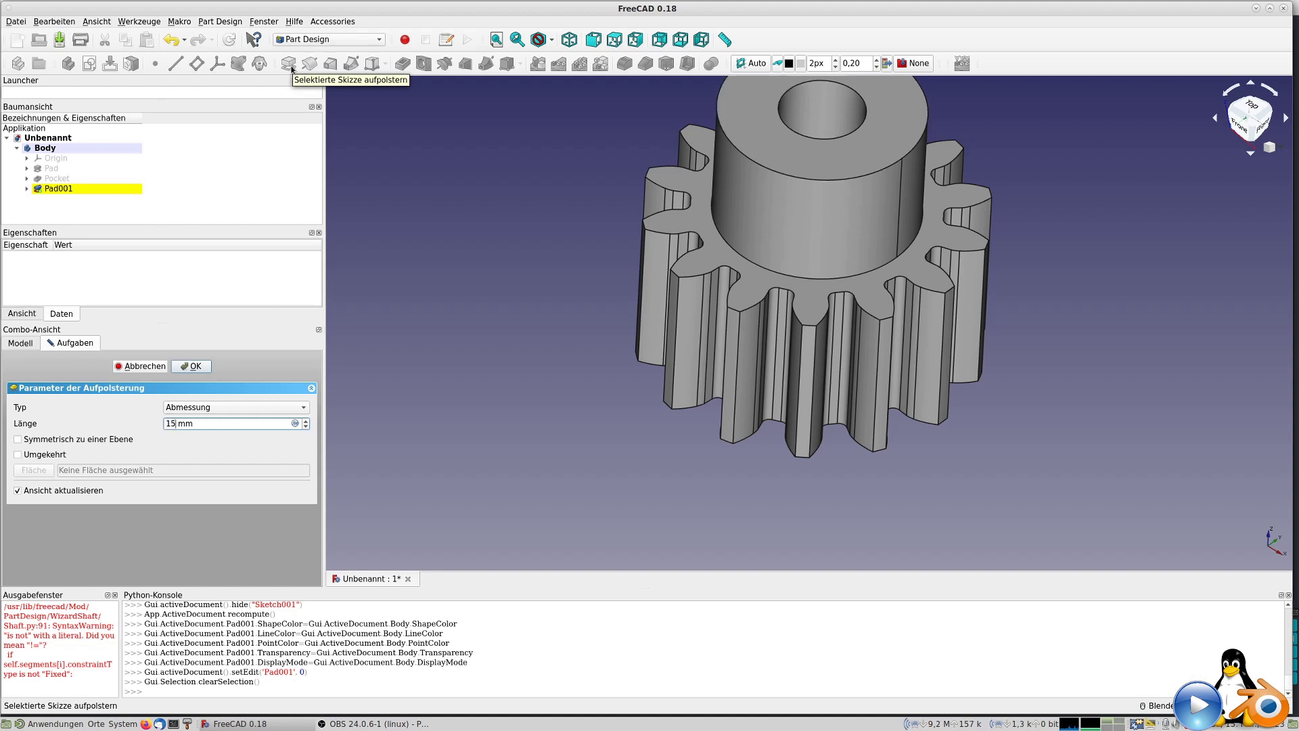
key("Return")
mouse_move(693, 232)
middle_mouse_down()
mouse_move(805, 422)
mouse_move(815, 324)
mouse_move(705, 285)
middle_mouse_up()
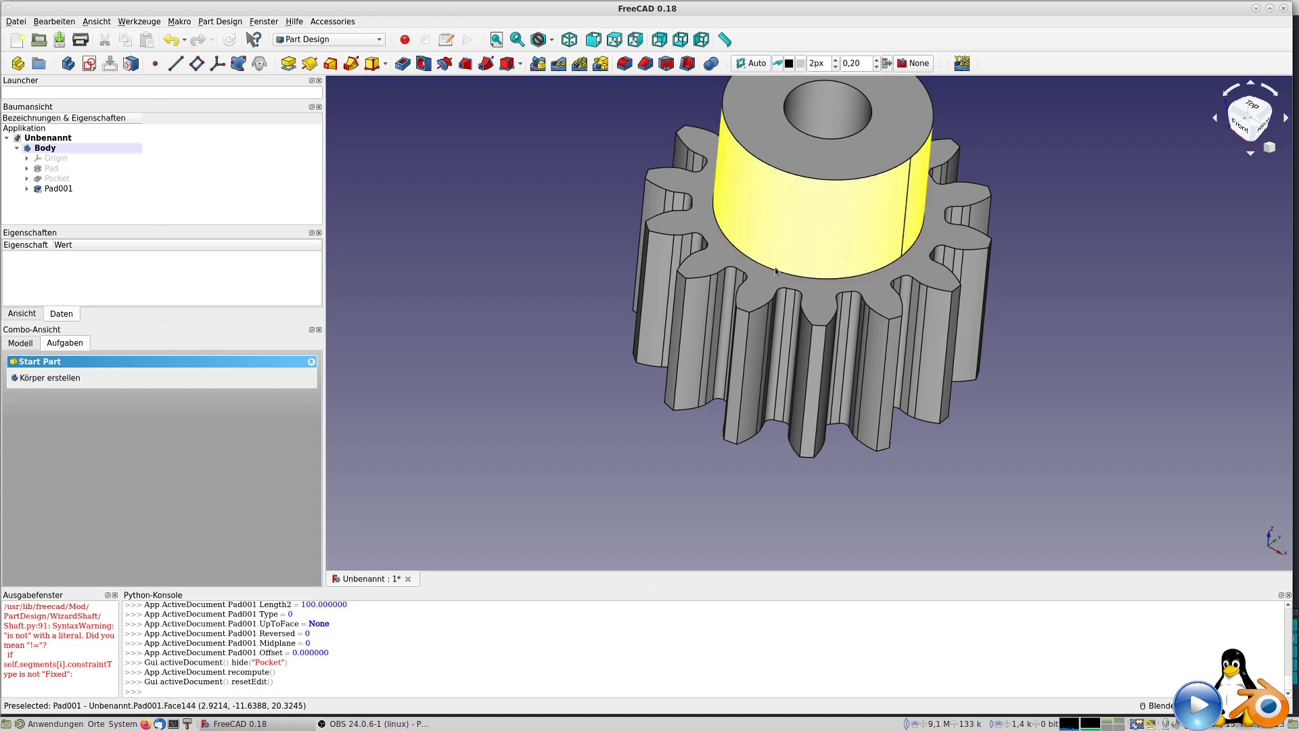
scroll(765, 269, "down", 4)
scroll(765, 268, "down", 1)
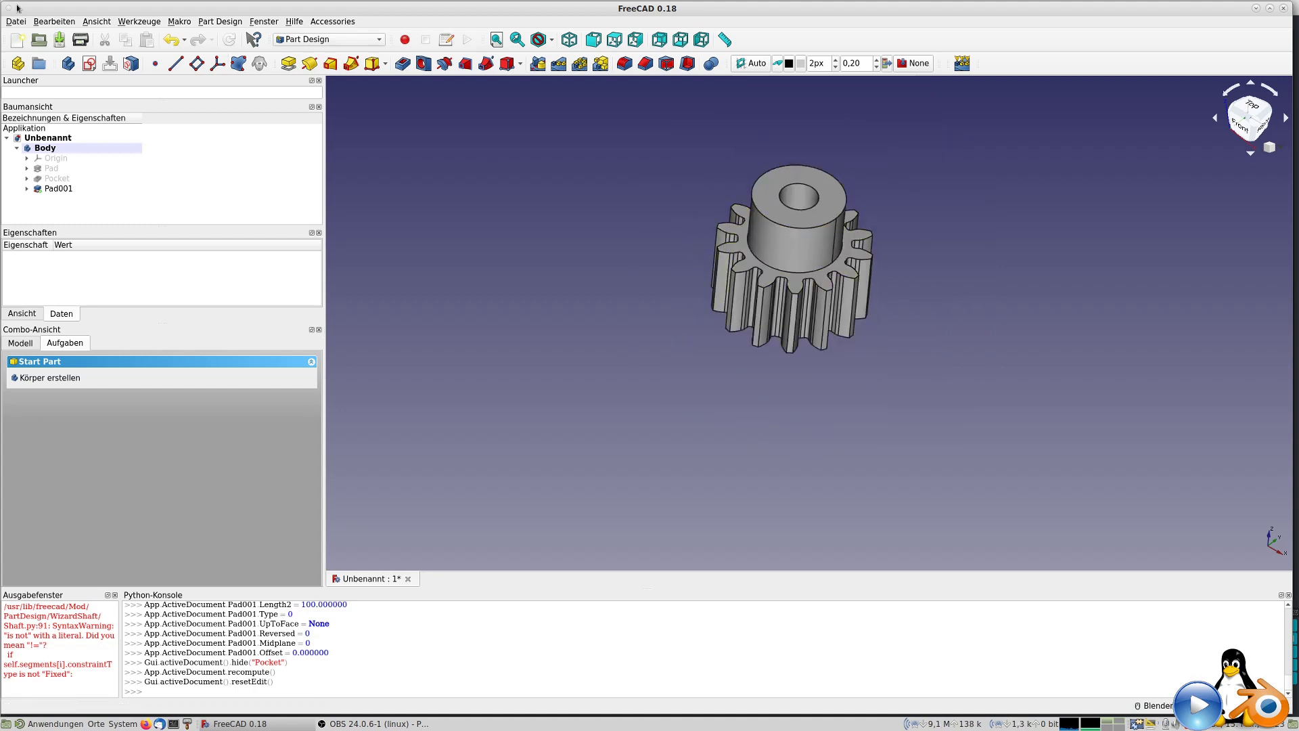
Export Pad001 as the STL mesh abc.stl in the home folder
left_click(19, 25)
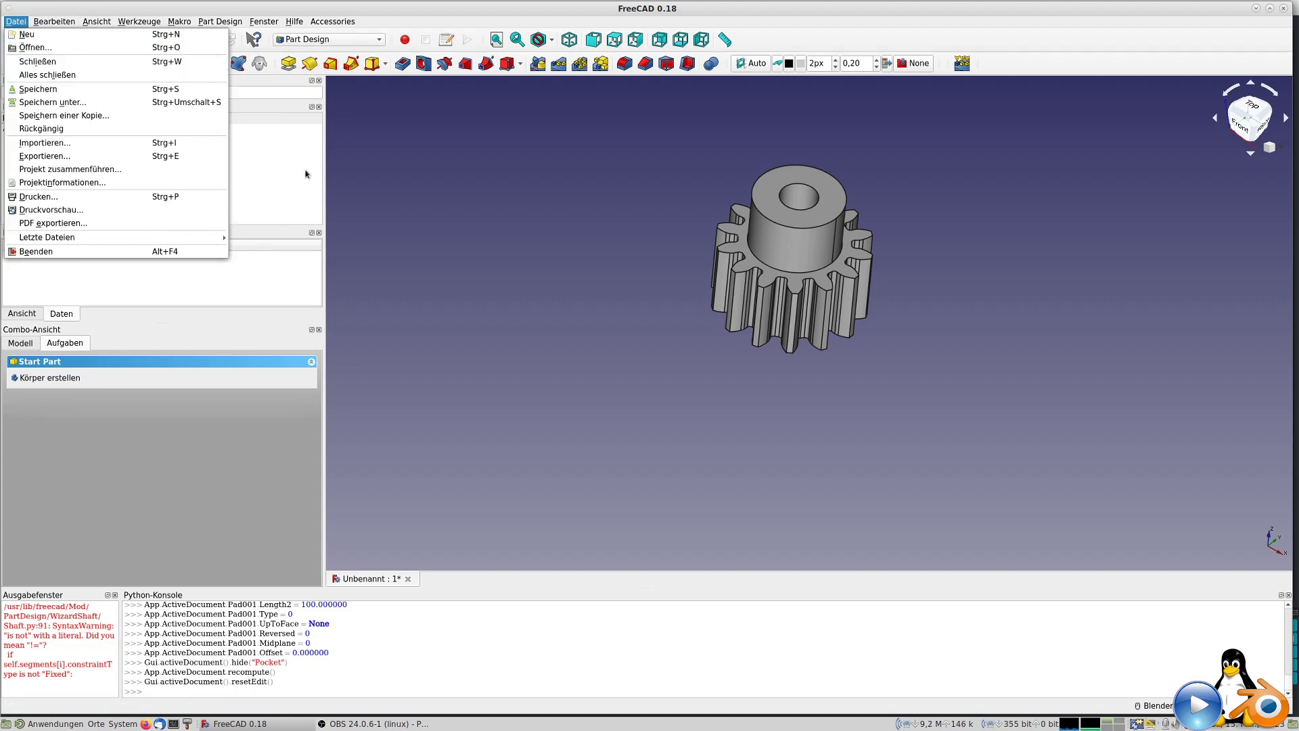
left_click(68, 189)
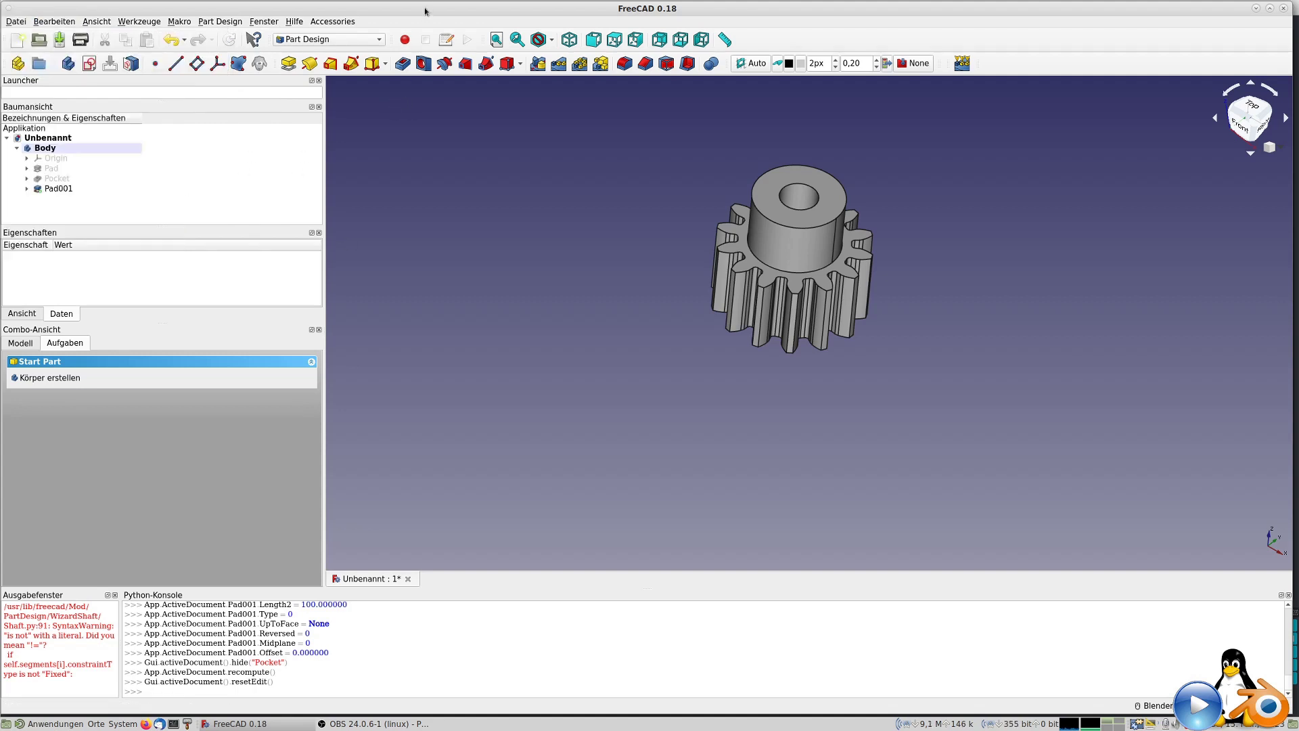
left_click(61, 190)
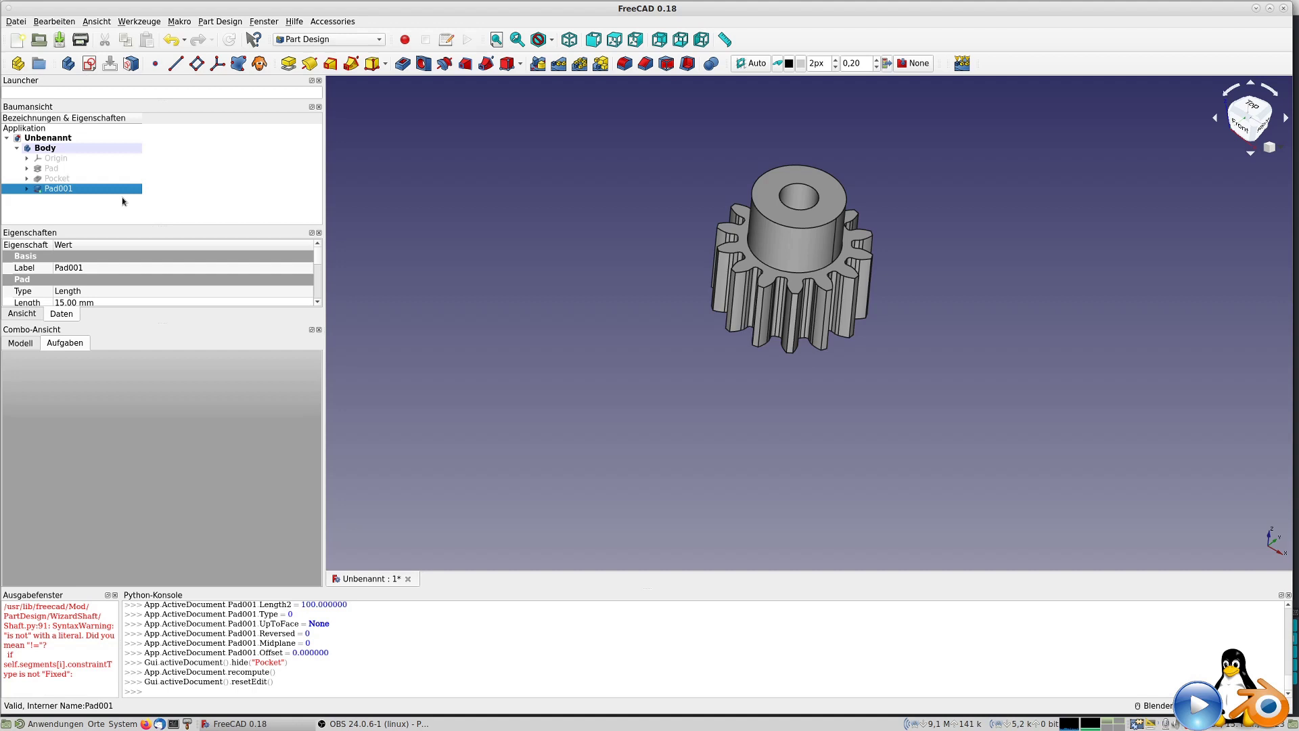
key("ctrl+e")
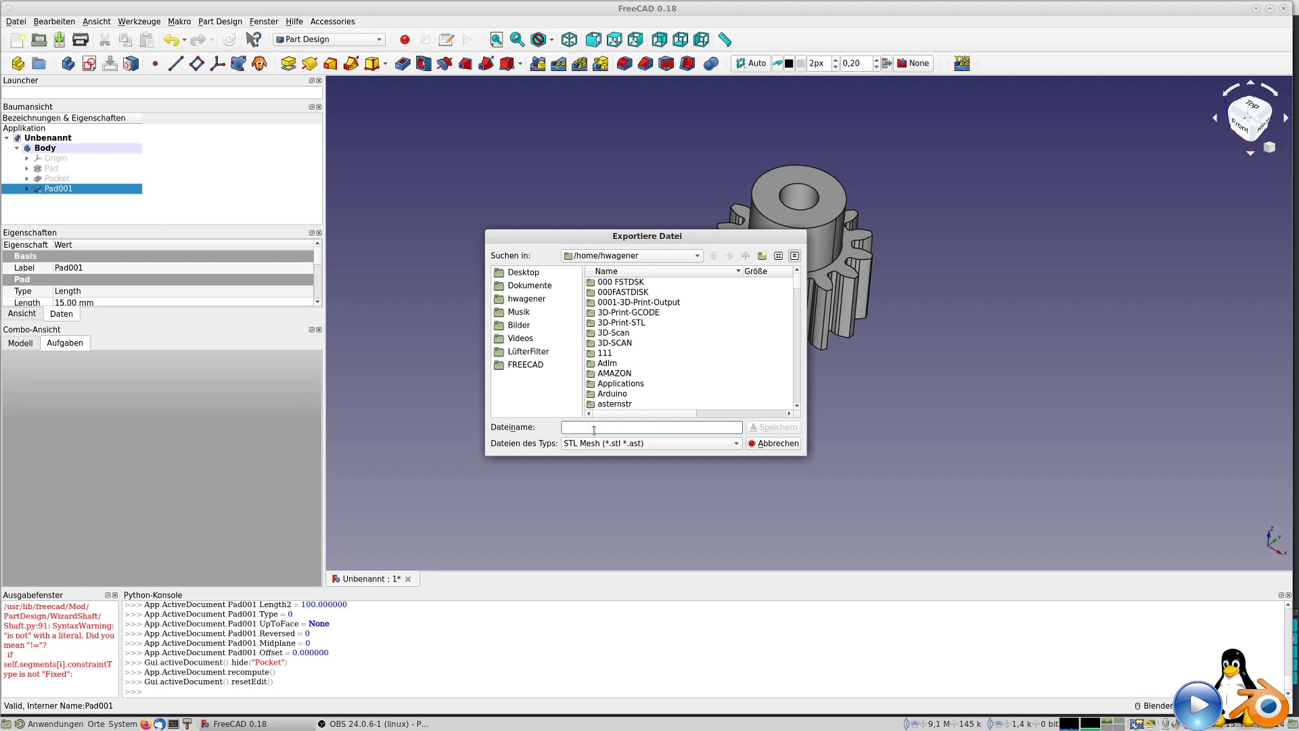
type("abc")
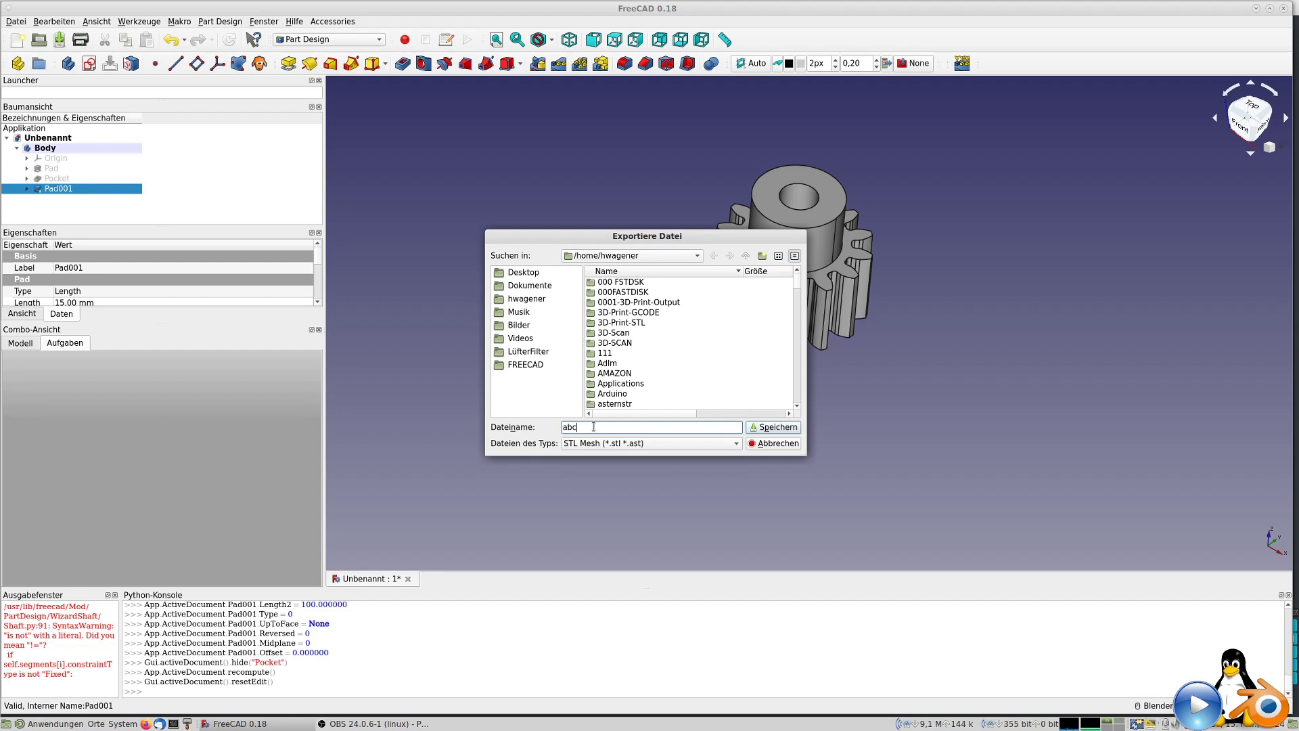
key("Return")
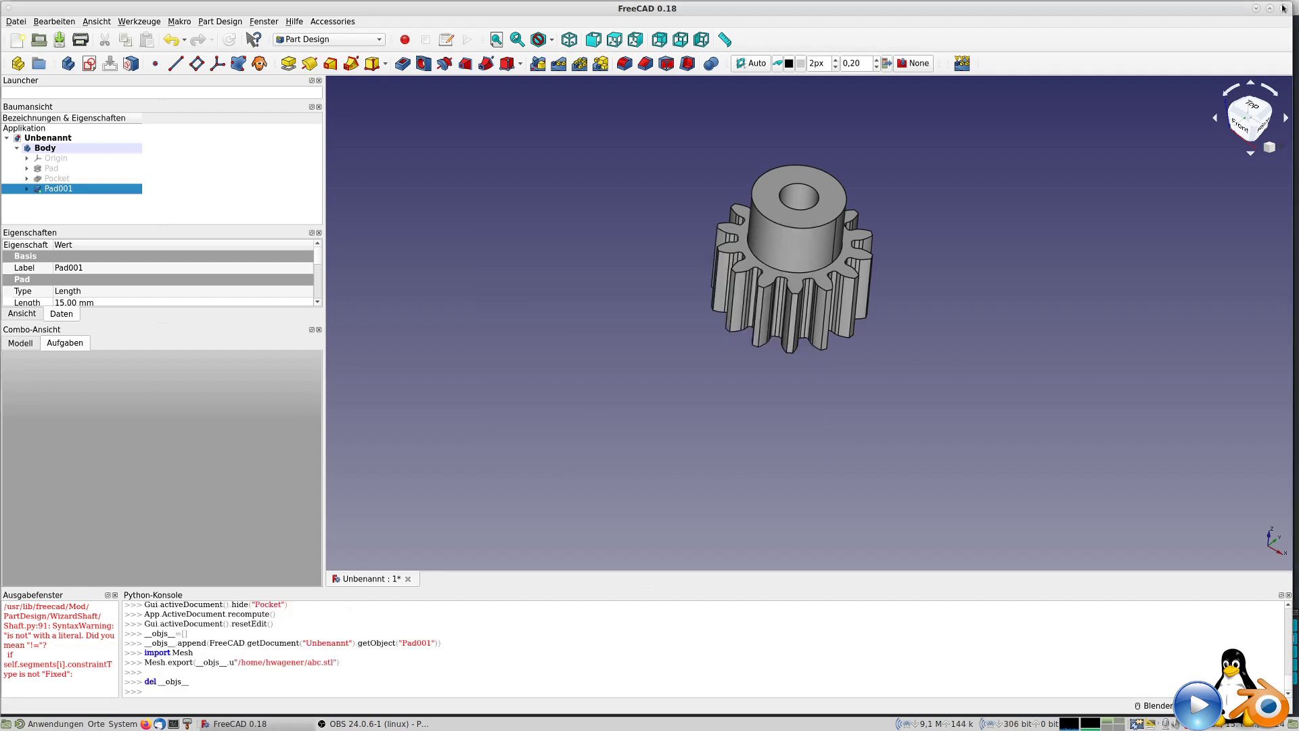
Minimize FreeCAD to the desktop, keeping the document open
left_click(1284, 8)
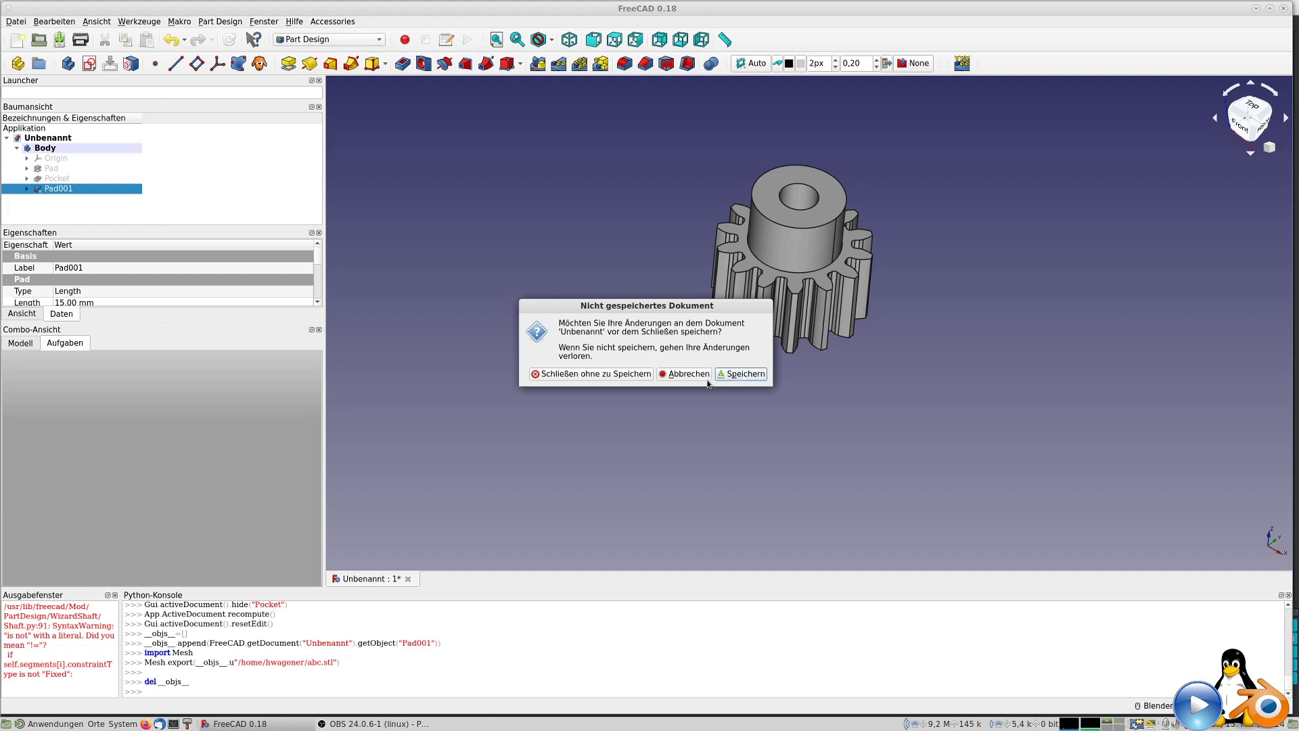
left_click(685, 376)
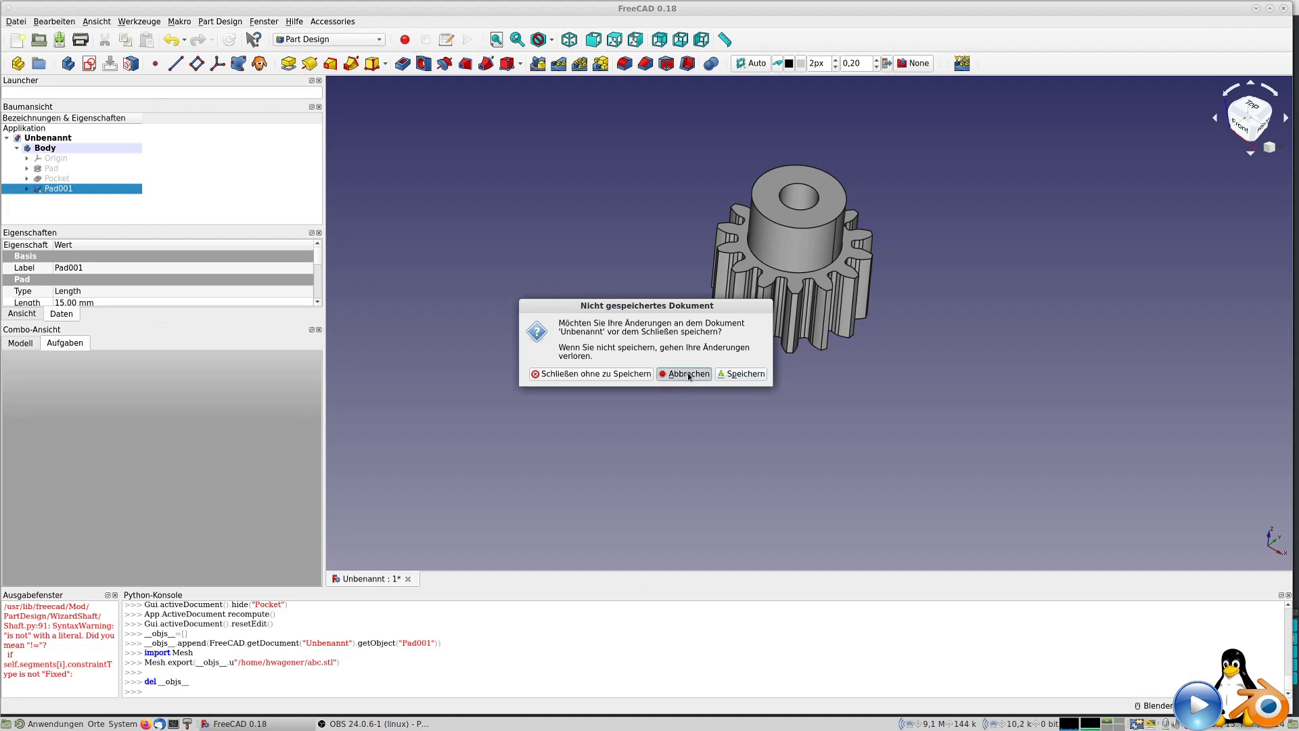
left_click(1256, 8)
Launch Ultimaker Cura from the BlenderStarter launcher's CURA entry
key("super+b")
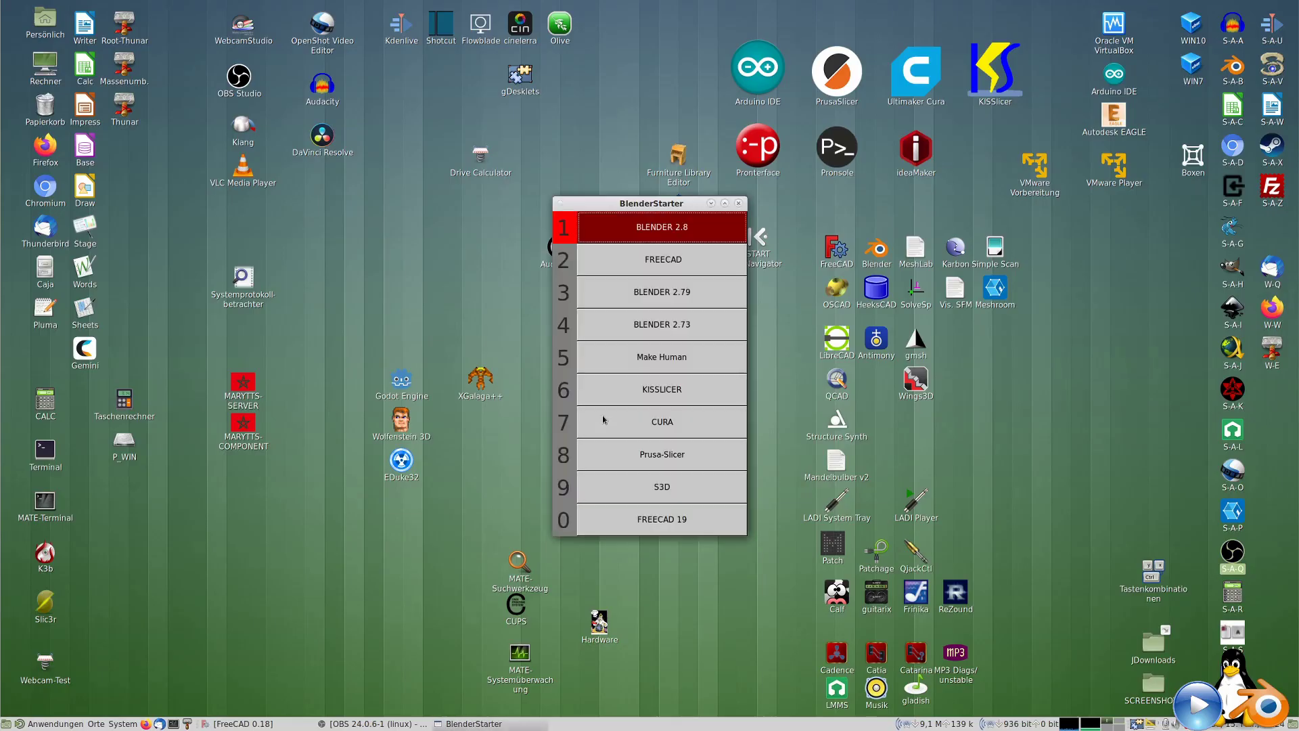
key("Down")
key("Down")
key("Down")
key("Down")
key("Down")
key("Down")
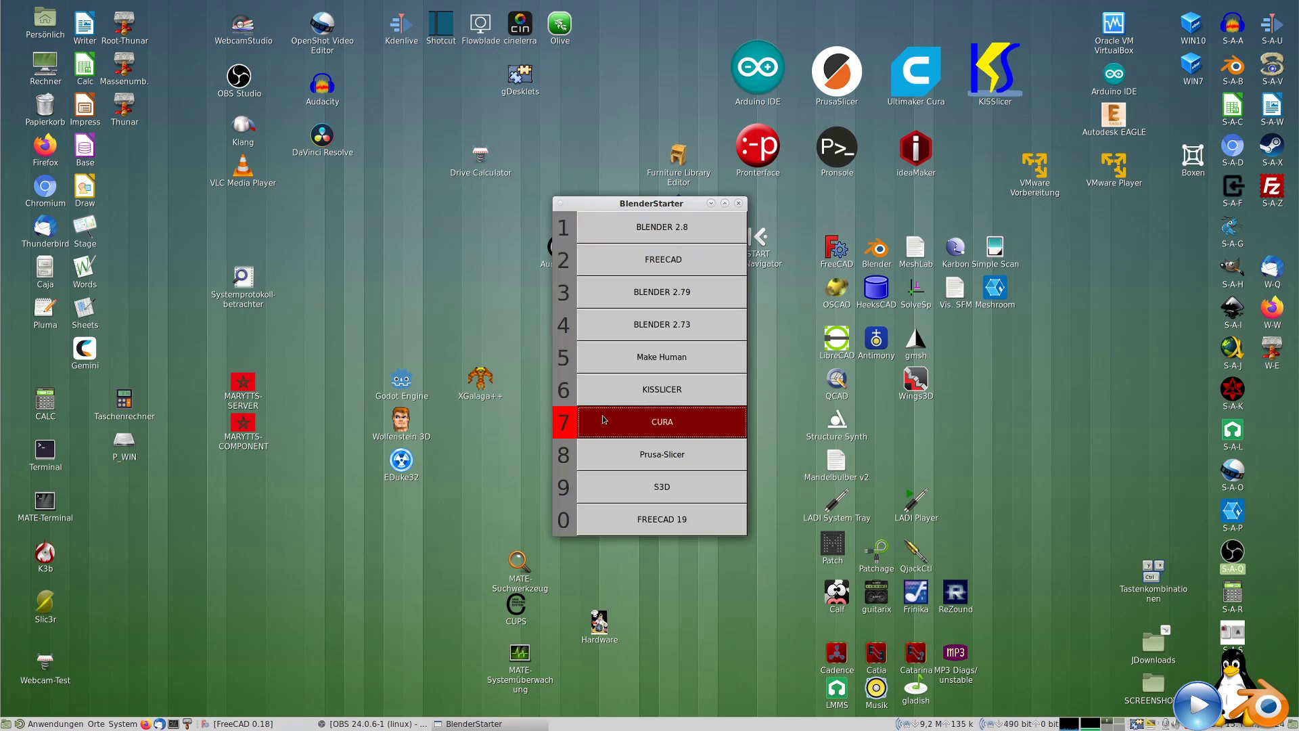
key("Return")
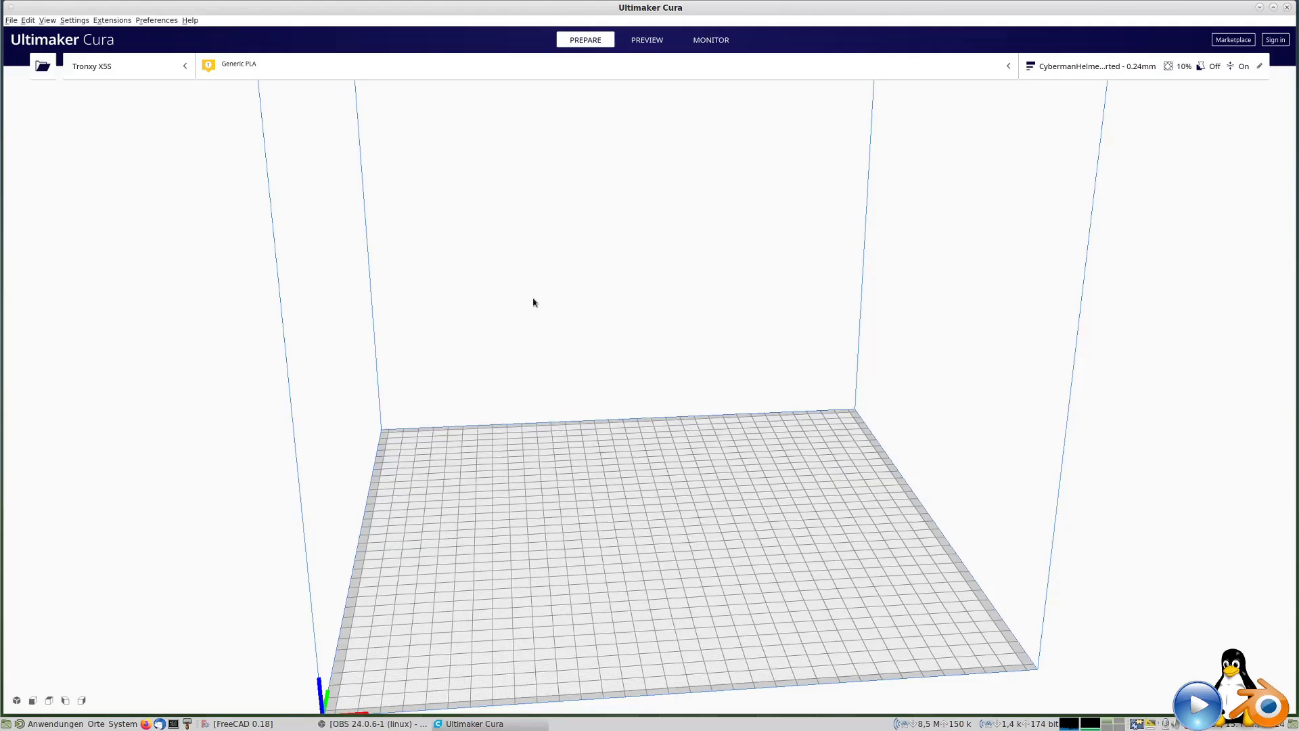
Bring up the Open file(s) dialog on the home folder, sorted by name, showing abc.stl
key("ctrl+o")
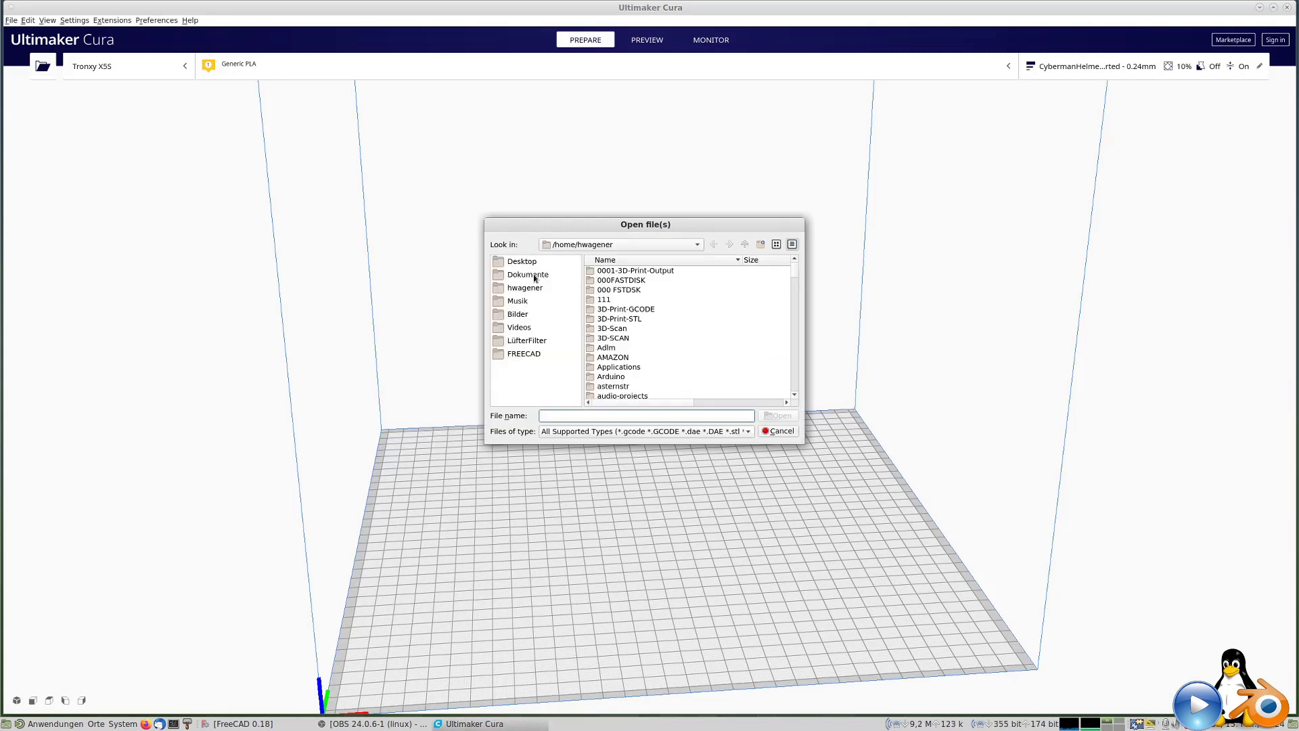
left_click(528, 289)
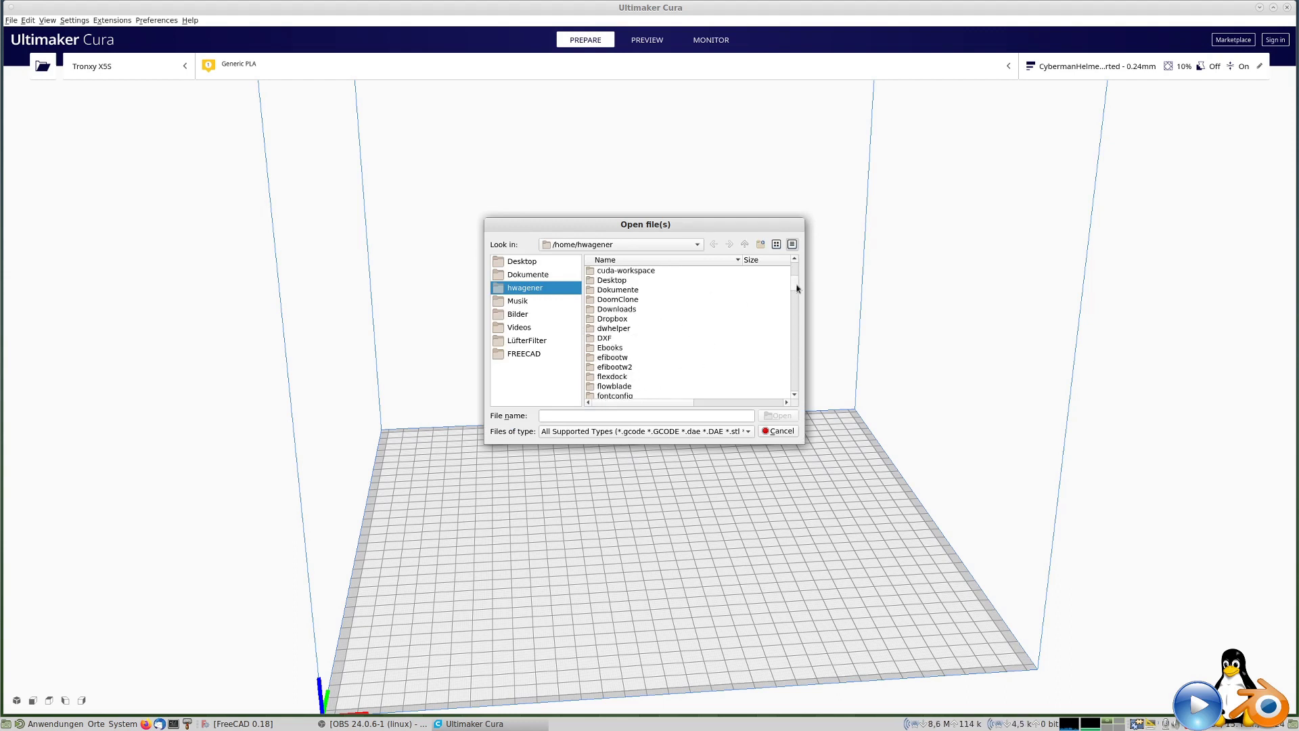
left_click(617, 263)
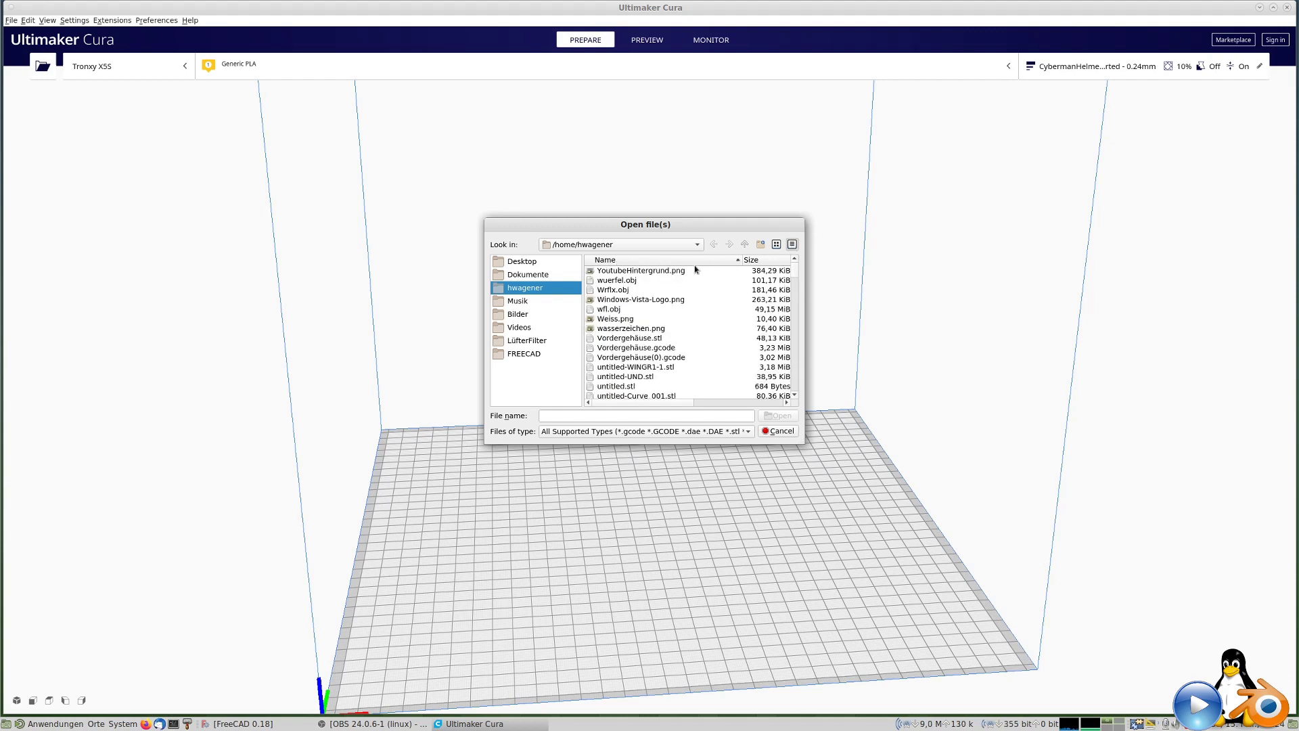
left_click(659, 263)
scroll(677, 333, "down", 2)
scroll(677, 332, "down", 3)
scroll(677, 332, "down", 2)
scroll(677, 332, "down", 3)
scroll(678, 332, "down", 2)
scroll(678, 332, "down", 3)
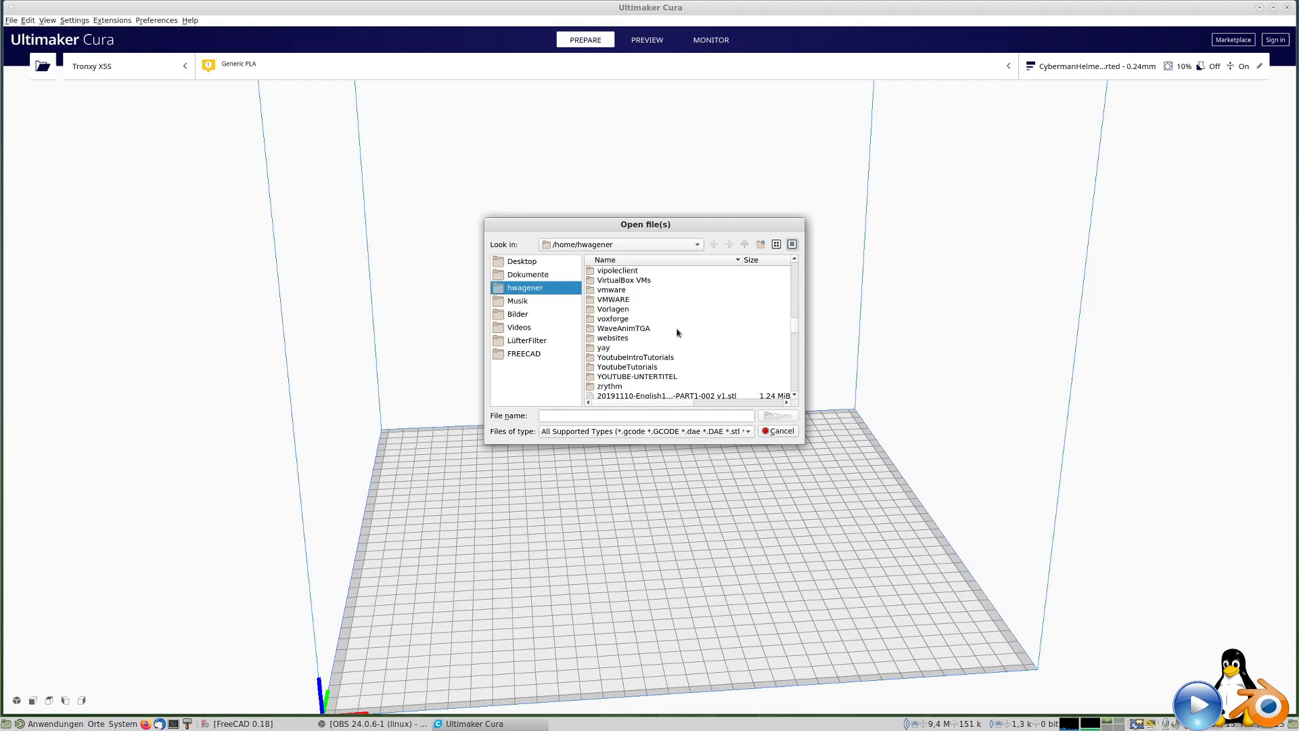
scroll(677, 333, "down", 2)
scroll(678, 333, "down", 1)
scroll(677, 332, "down", 2)
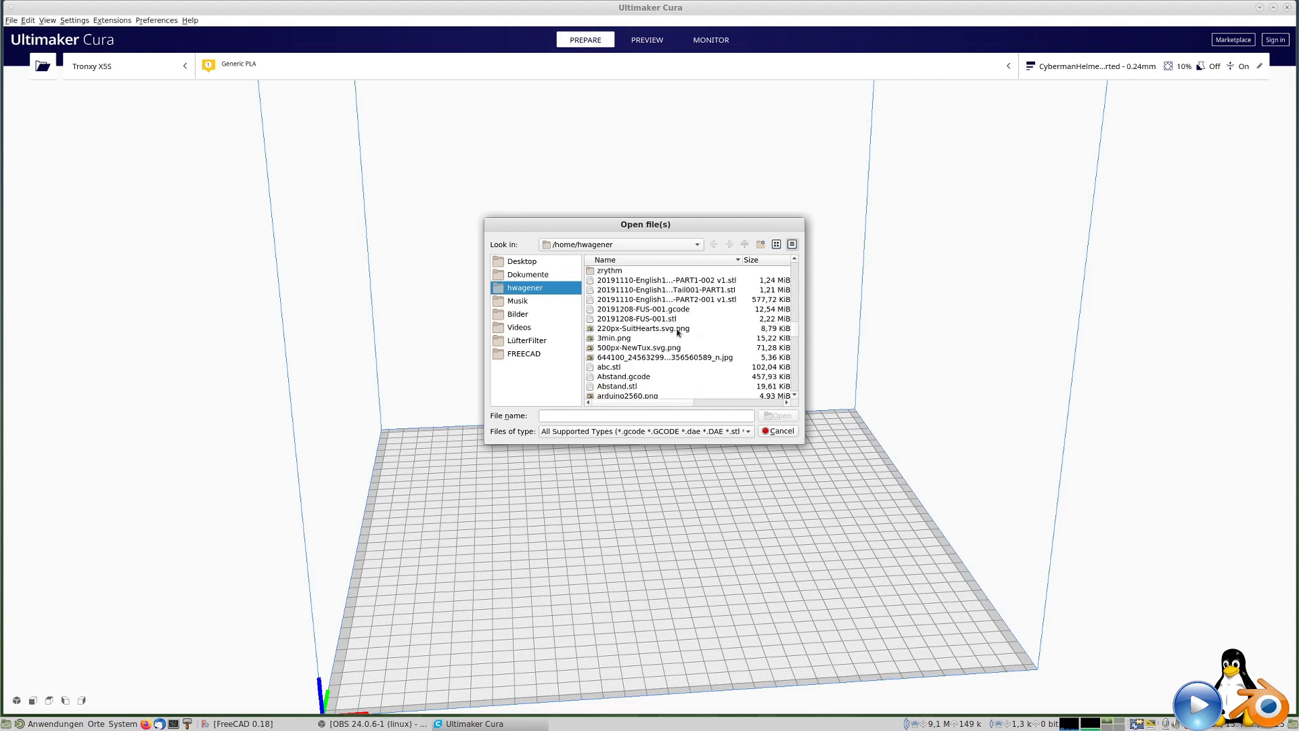
scroll(678, 332, "down", 2)
scroll(678, 332, "up", 2)
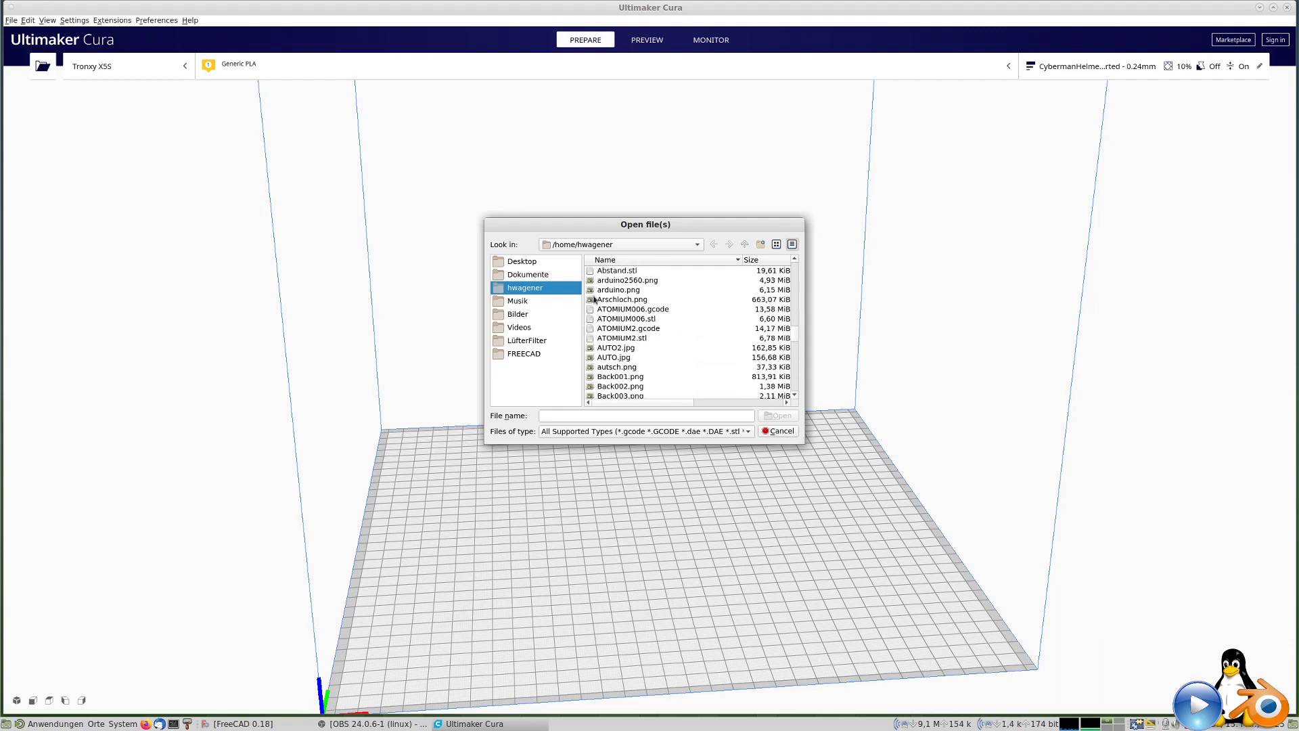
scroll(617, 302, "up", 1)
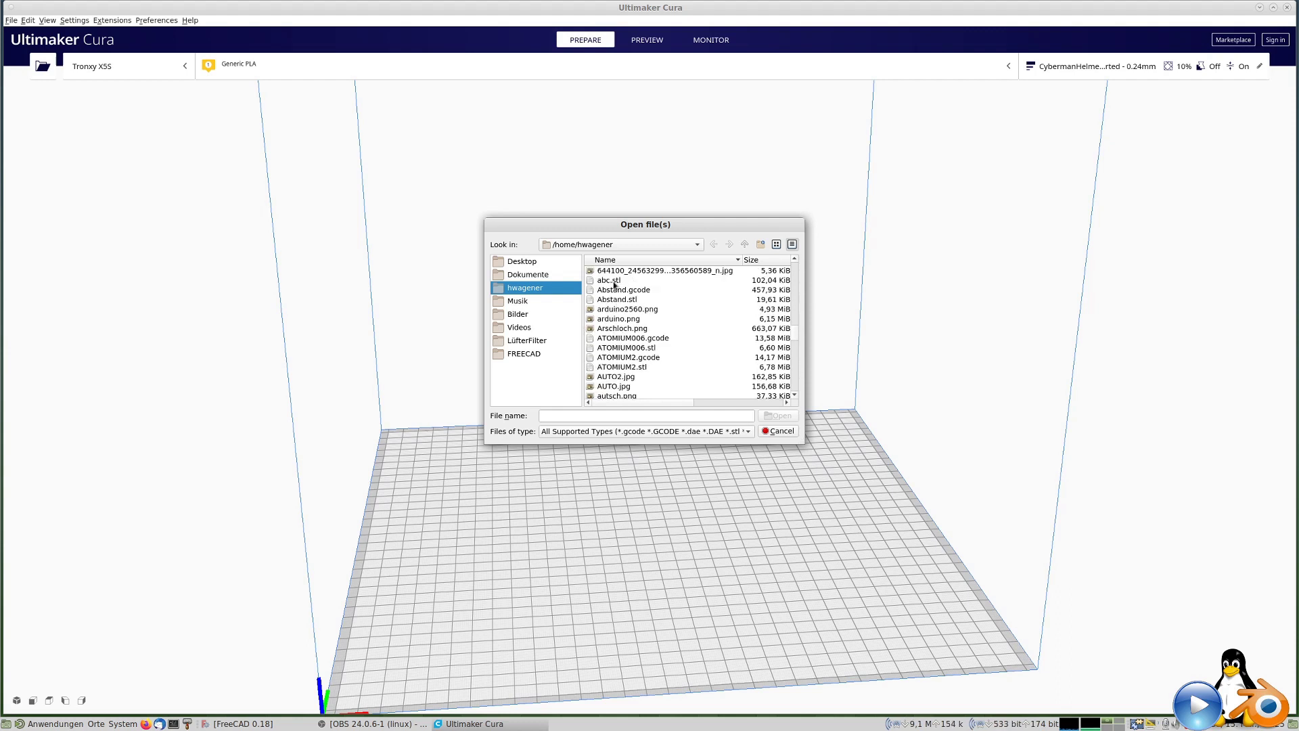
Load abc.stl onto the Cura build plate as CFFFP_abc
double_click(614, 282)
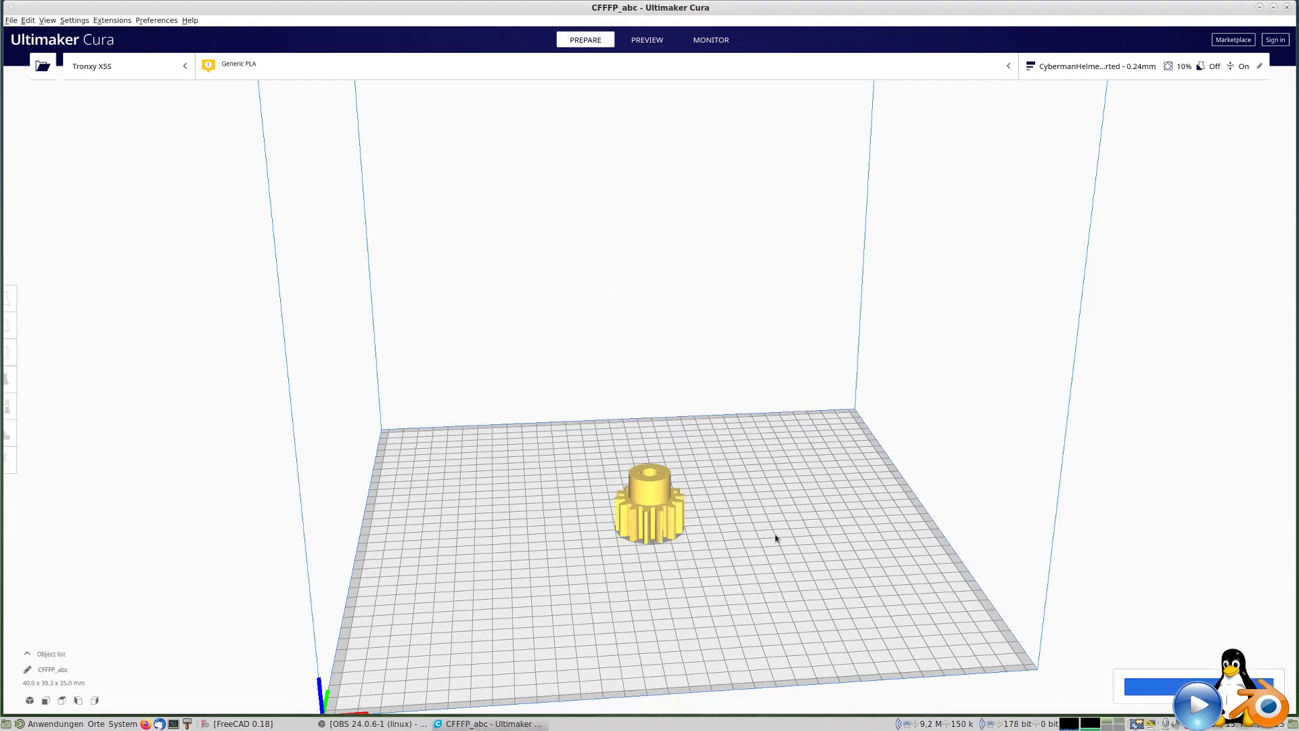
scroll(658, 574, "up", 2)
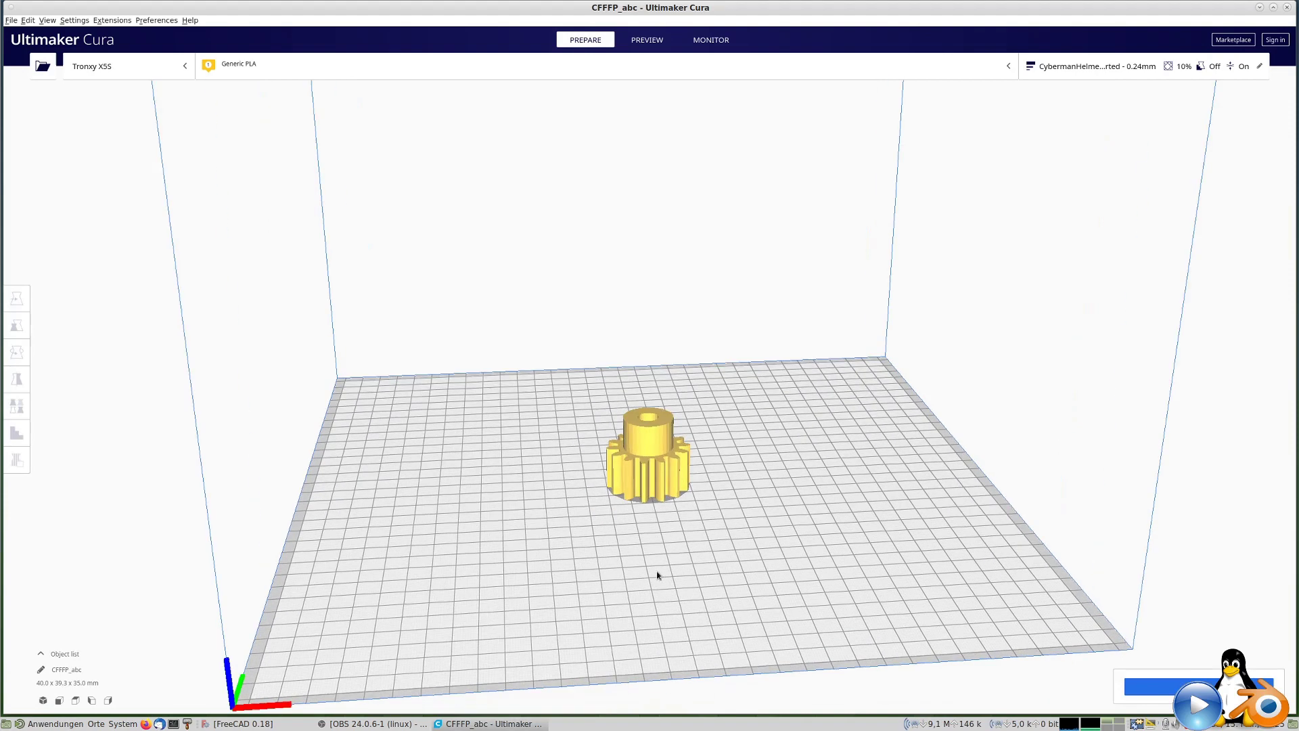
scroll(661, 577, "up", 2)
scroll(665, 485, "up", 2)
scroll(667, 385, "up", 2)
Slice the gear for a 47-minute, 10 g, 3.46 m filament estimate
mouse_move(670, 384)
right_mouse_down()
mouse_move(673, 479)
mouse_move(653, 463)
mouse_move(667, 441)
right_mouse_up()
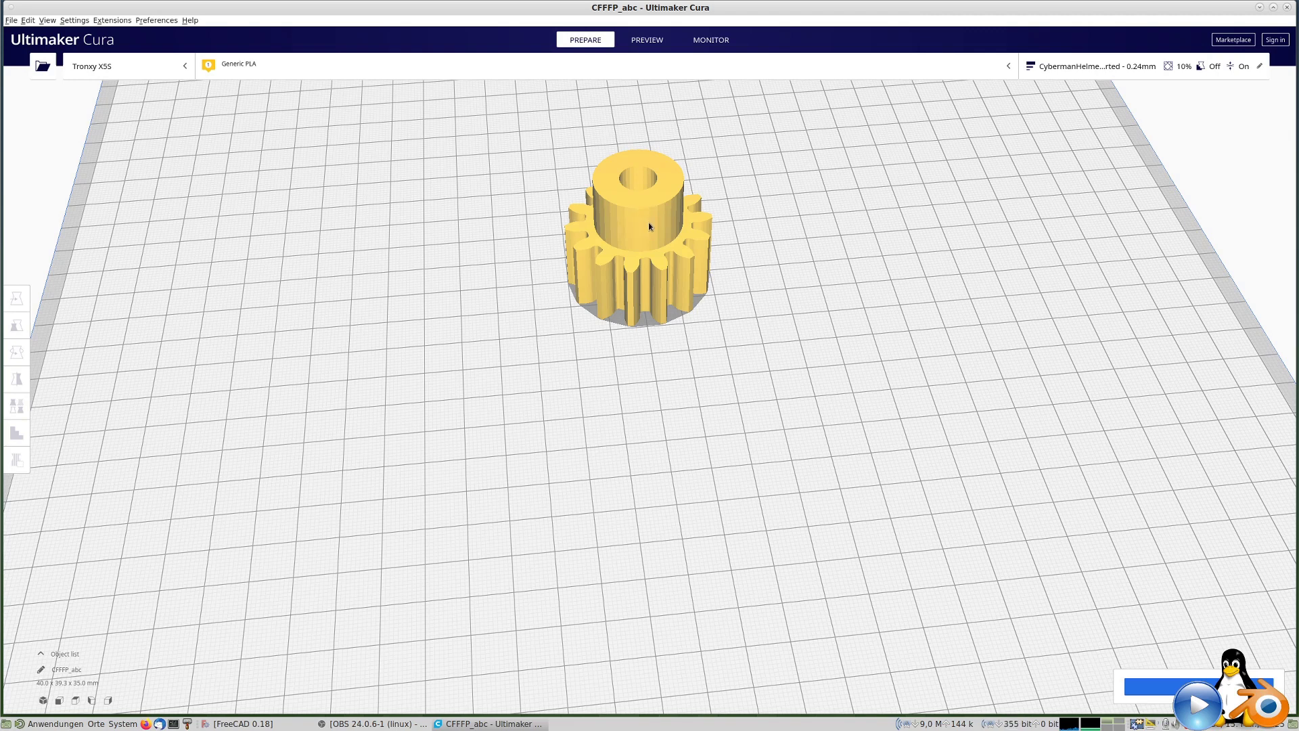
scroll(641, 271, "down", 2)
scroll(640, 269, "down", 2)
scroll(640, 269, "down", 2)
mouse_move(641, 269)
right_mouse_down()
mouse_move(636, 239)
mouse_move(665, 221)
mouse_move(664, 232)
right_mouse_up()
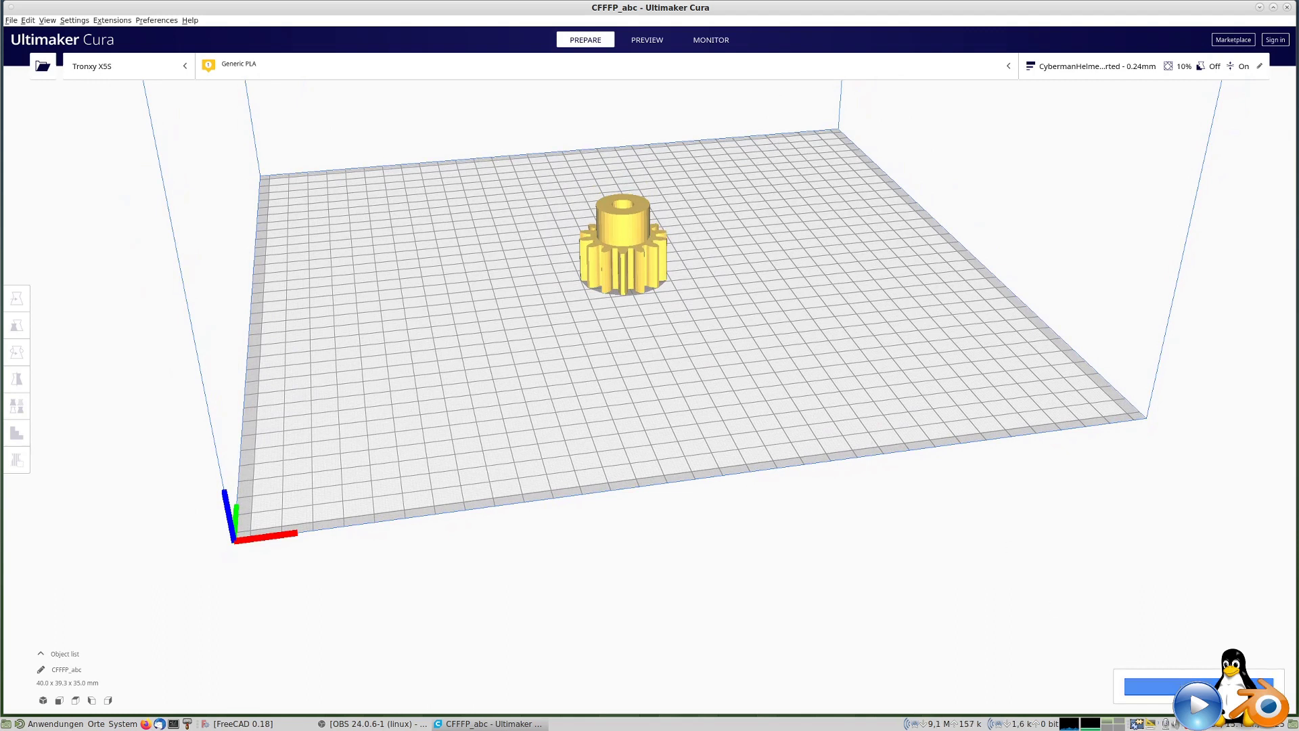
left_click(1198, 687)
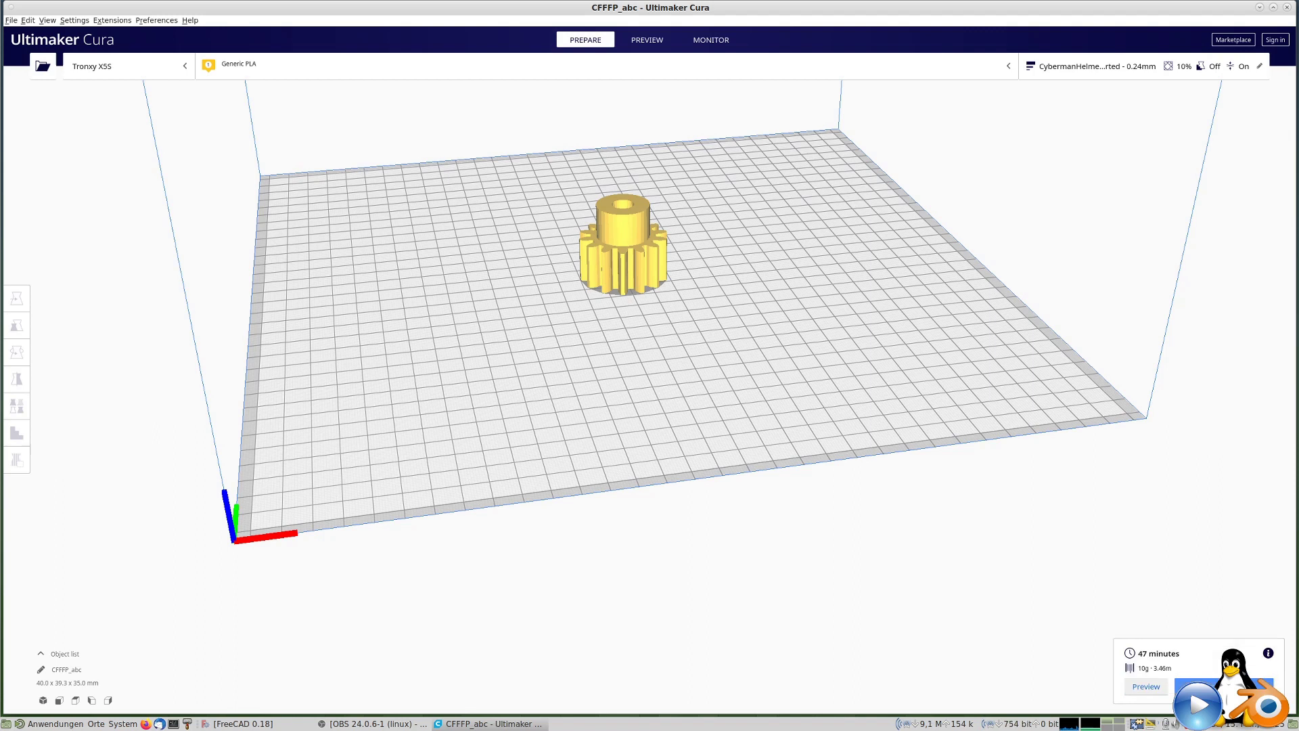
Show the sliced gear in Preview layer view, limited to layer 58 to reveal infill
left_click(1147, 686)
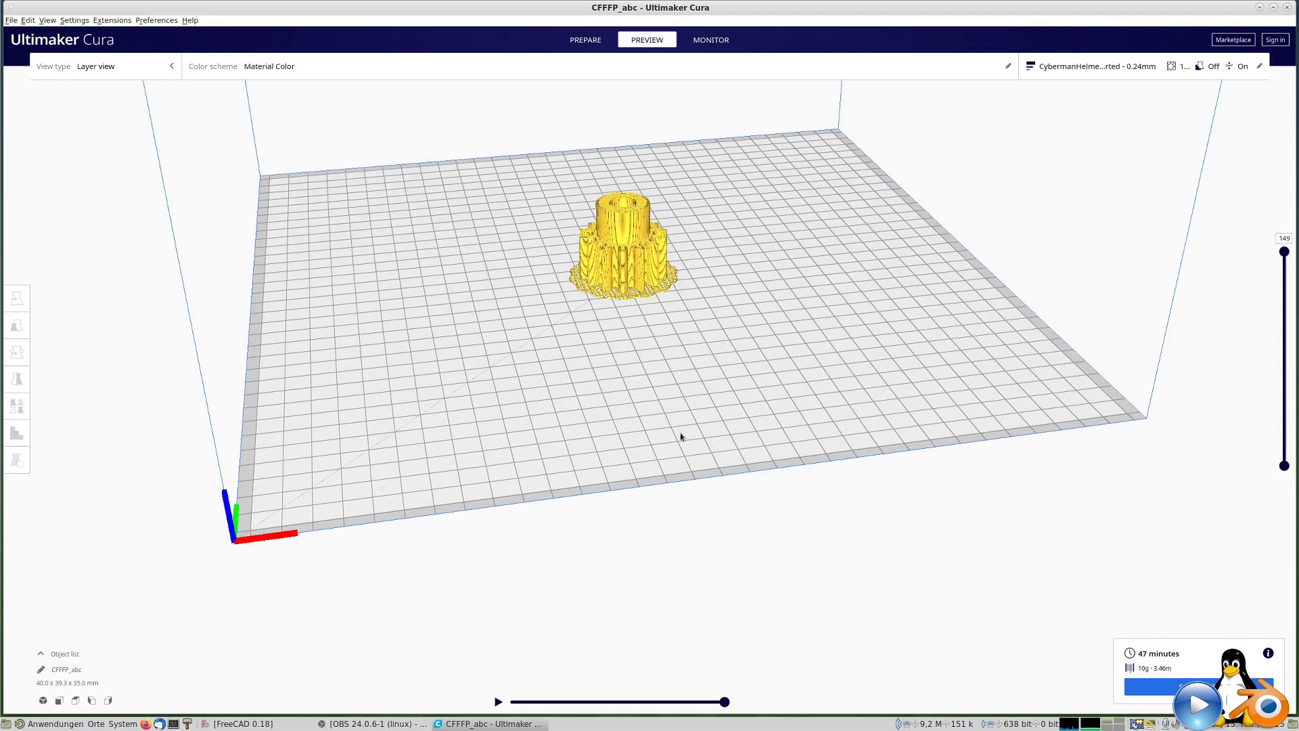
scroll(667, 352, "up", 2)
scroll(650, 278, "up", 5)
scroll(650, 280, "up", 3)
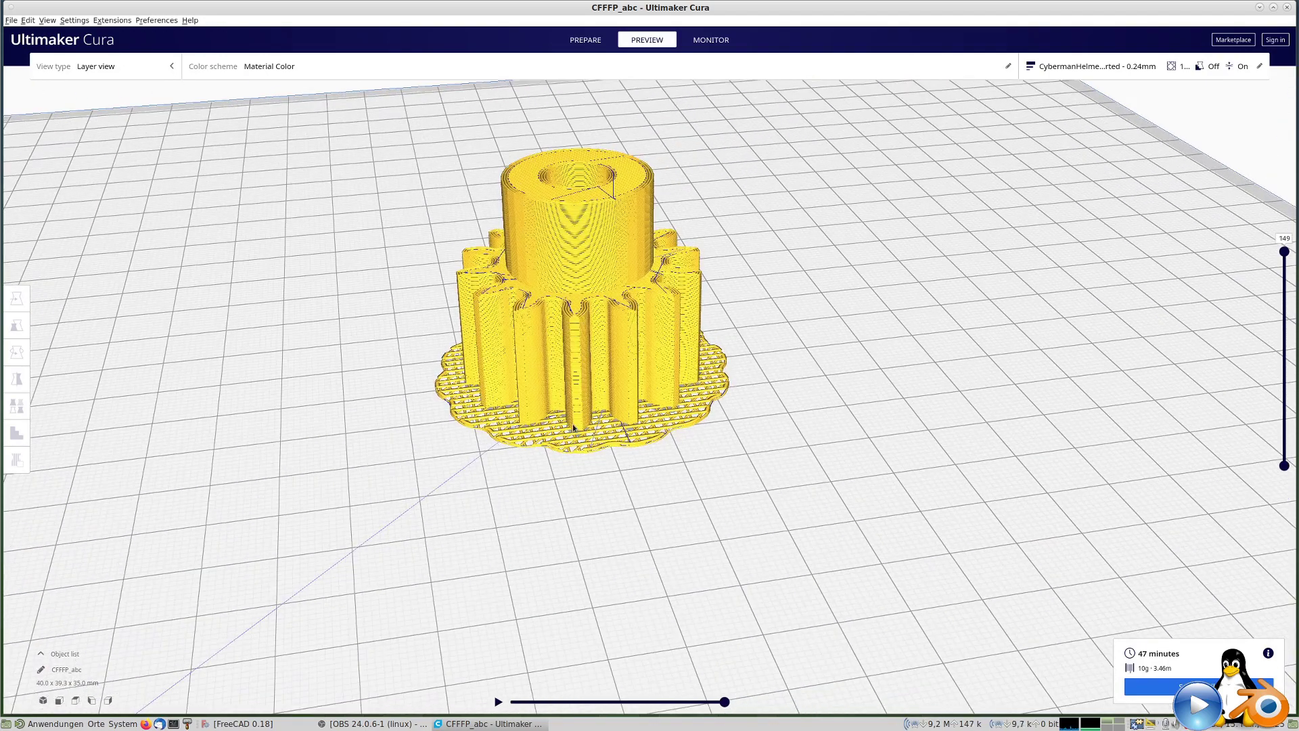
mouse_move(598, 395)
right_mouse_down()
mouse_move(615, 470)
mouse_move(591, 444)
mouse_move(604, 289)
mouse_move(591, 436)
mouse_move(630, 404)
mouse_move(641, 432)
mouse_move(601, 333)
right_mouse_up()
right_click_drag(632, 217, 1210, 247)
mouse_move(1286, 252)
left_mouse_down()
mouse_move(1286, 376)
mouse_move(1284, 252)
left_mouse_up()
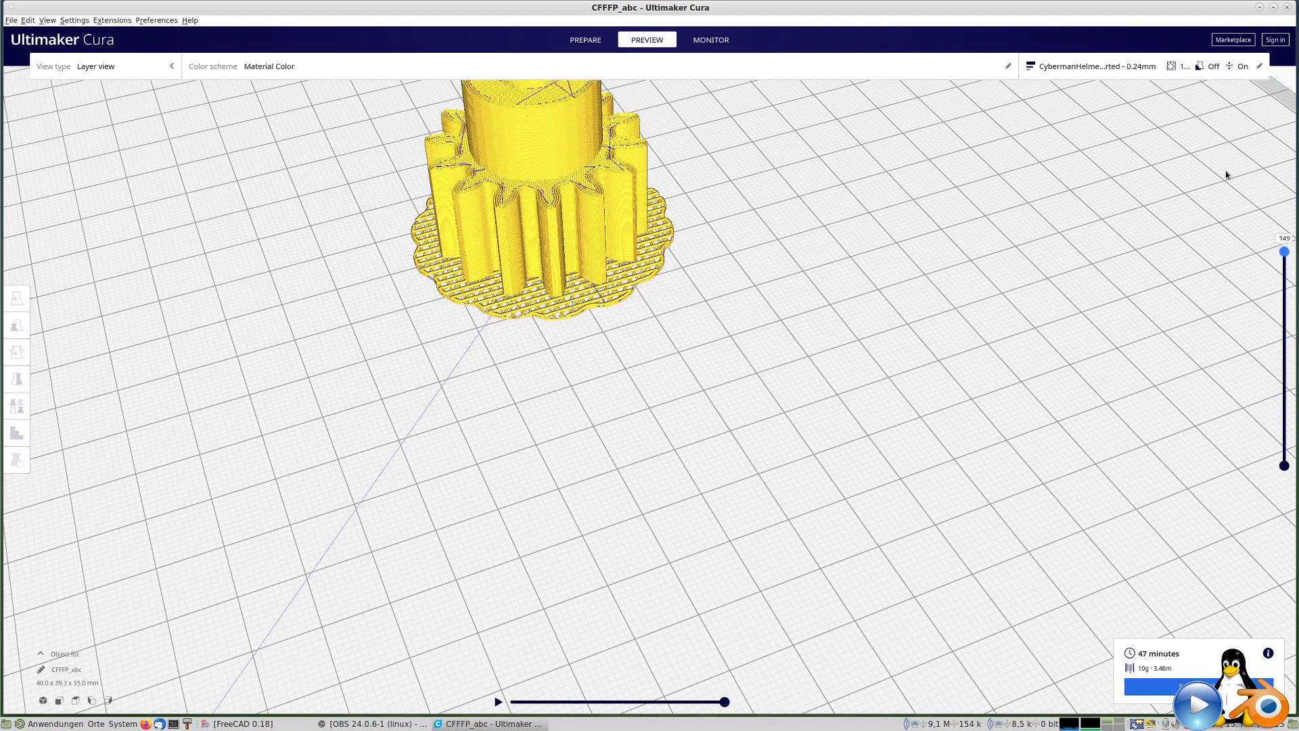
Change the build plate adhesion type from raft to Skirt in Custom print settings
left_click(1030, 71)
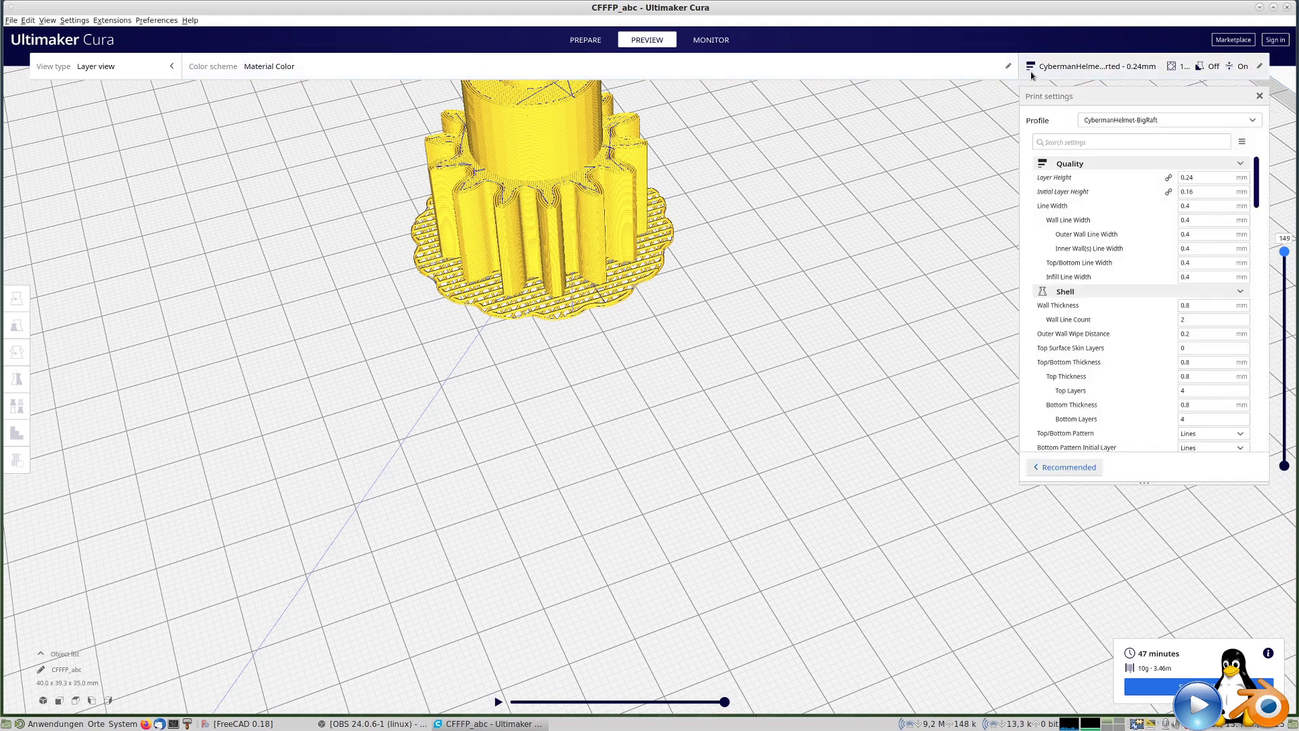
scroll(1183, 376, "down", 3)
scroll(1182, 376, "down", 2)
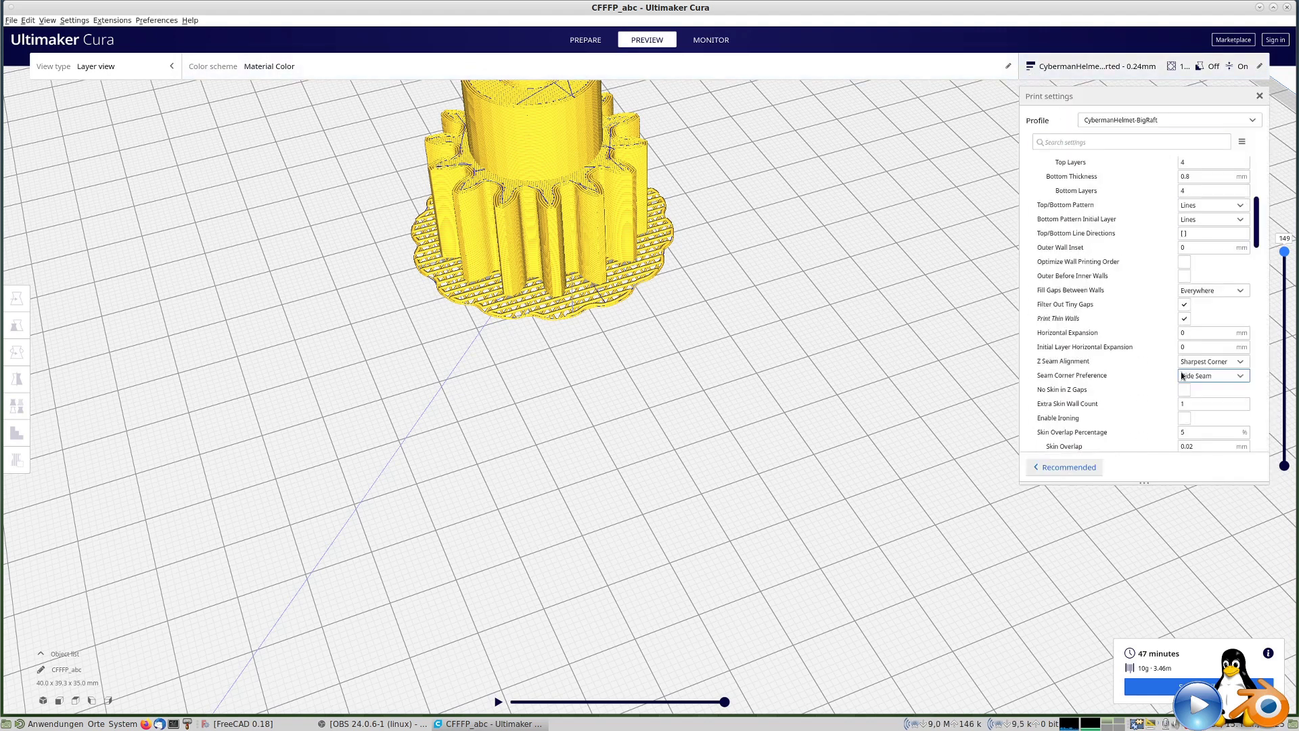
scroll(1184, 373, "down", 5)
scroll(1191, 369, "down", 5)
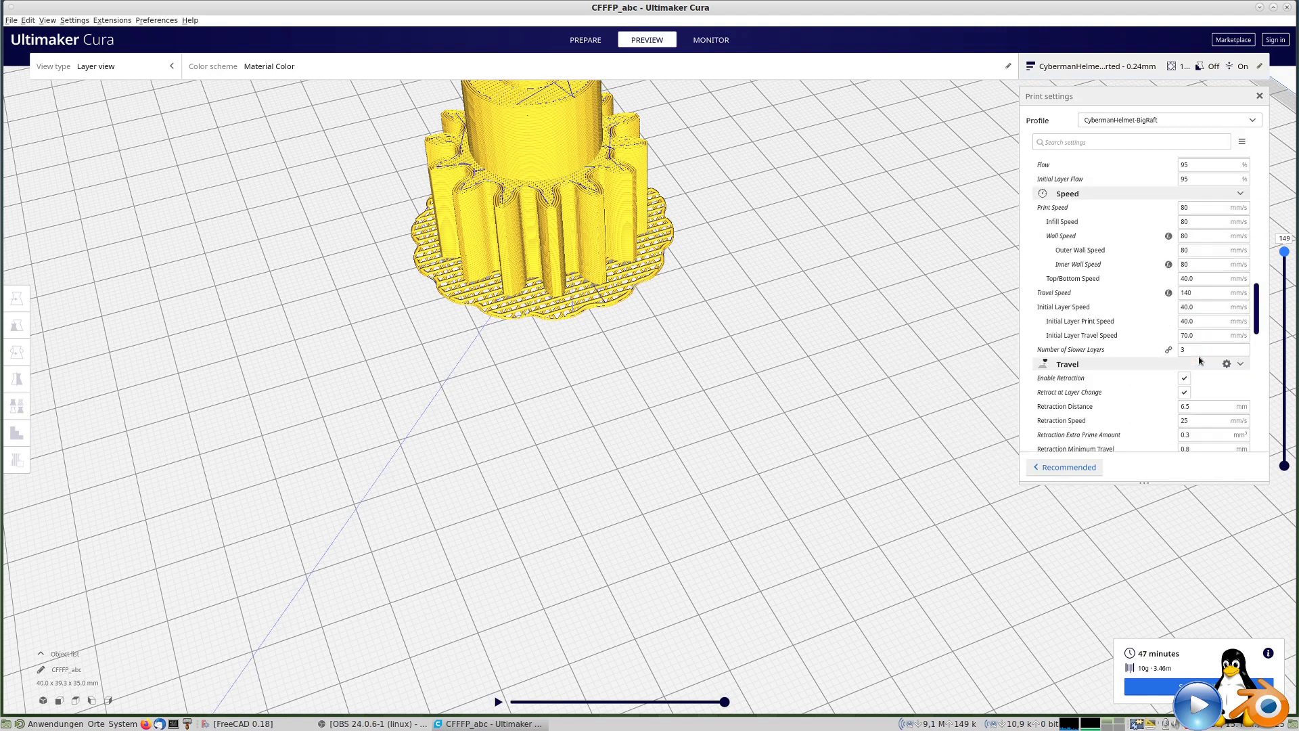
scroll(1198, 362, "down", 5)
scroll(1201, 361, "down", 3)
scroll(1199, 355, "up", 4)
scroll(1137, 338, "up", 2)
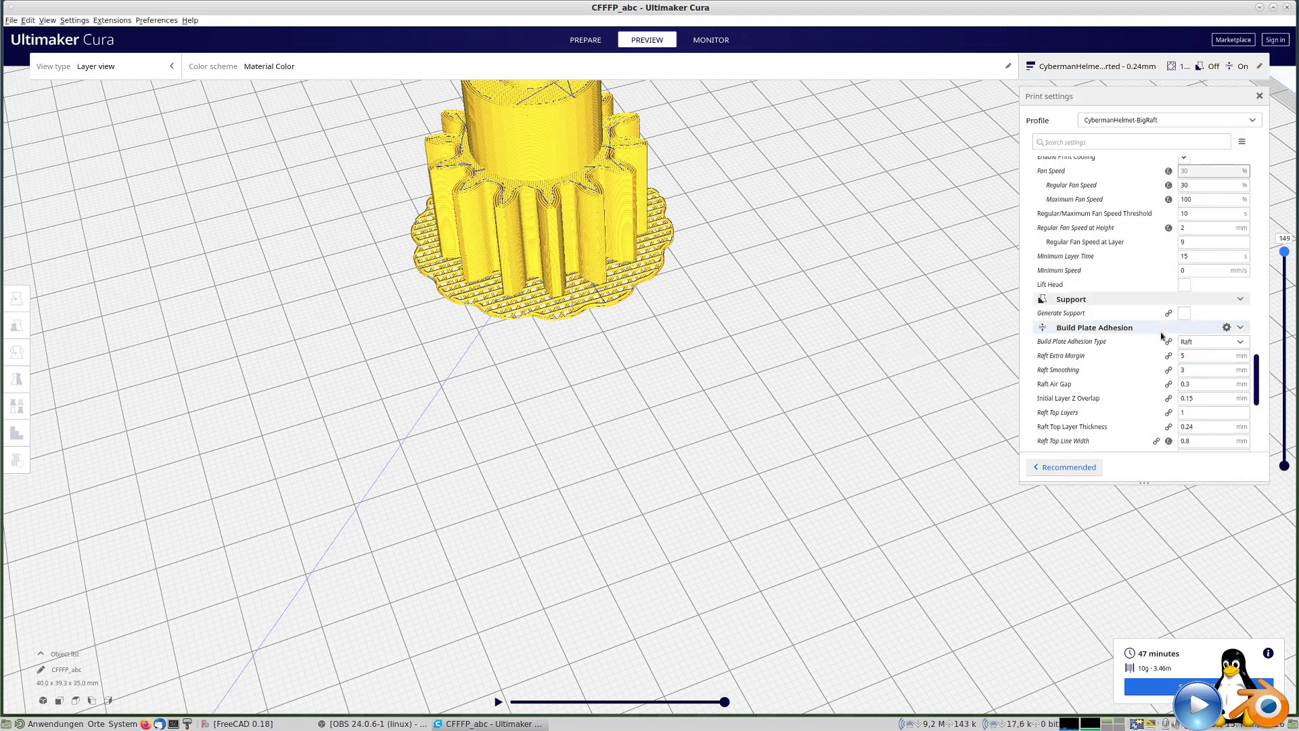
left_click(1197, 344)
left_click(1195, 356)
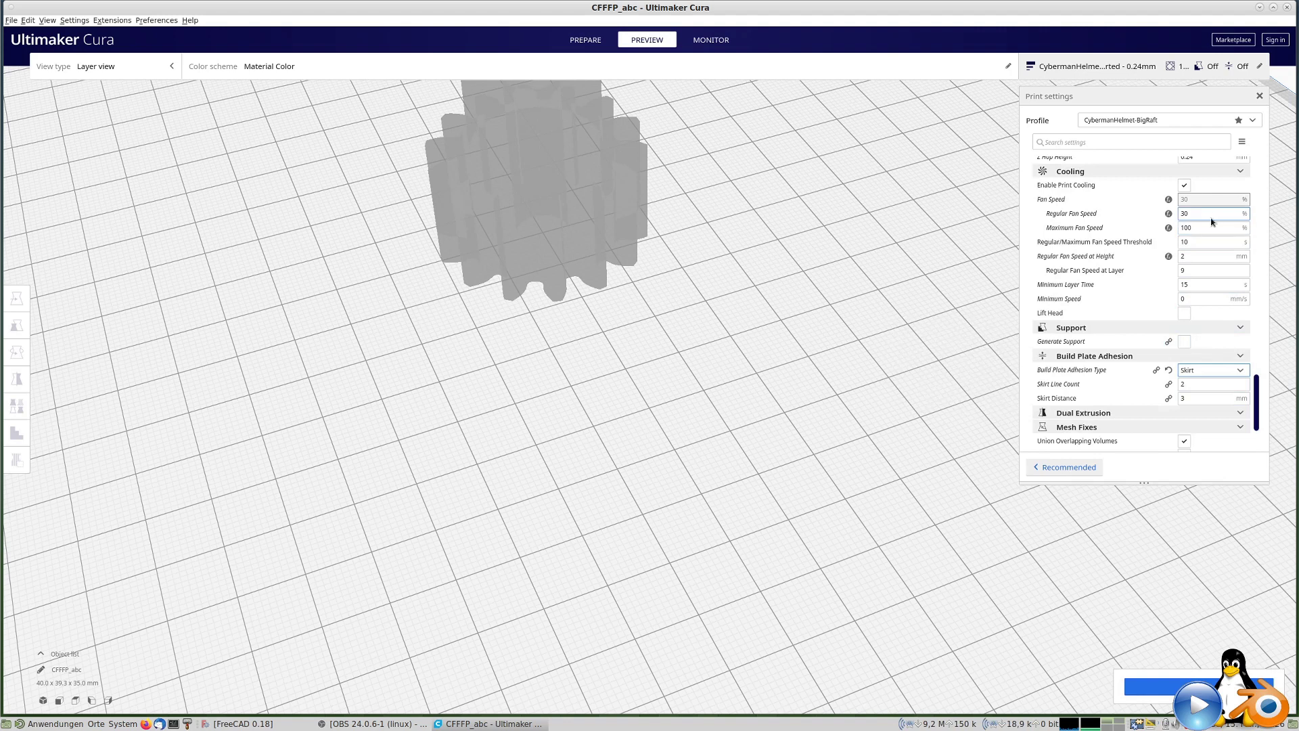
Set the infill density to 25%
scroll(1212, 219, "up", 5)
scroll(1212, 218, "up", 5)
scroll(1211, 218, "up", 5)
scroll(1212, 218, "down", 1)
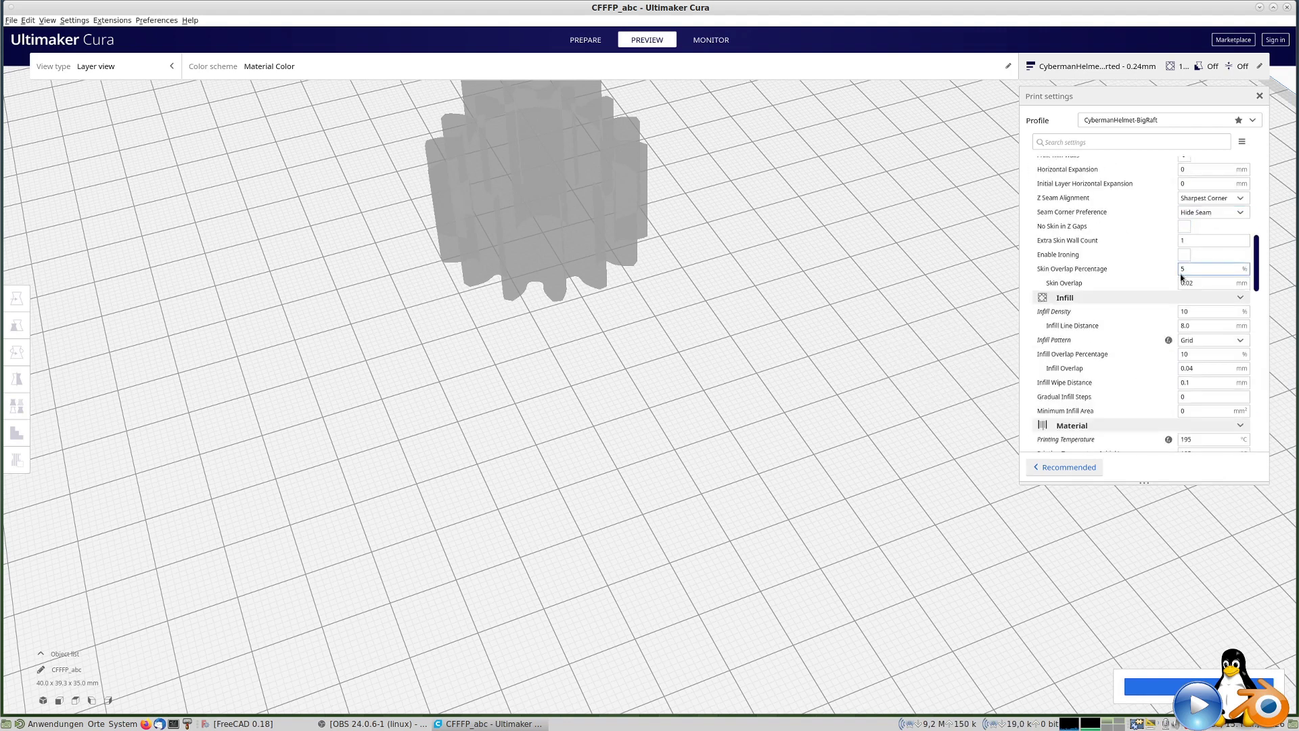
double_click(1204, 311)
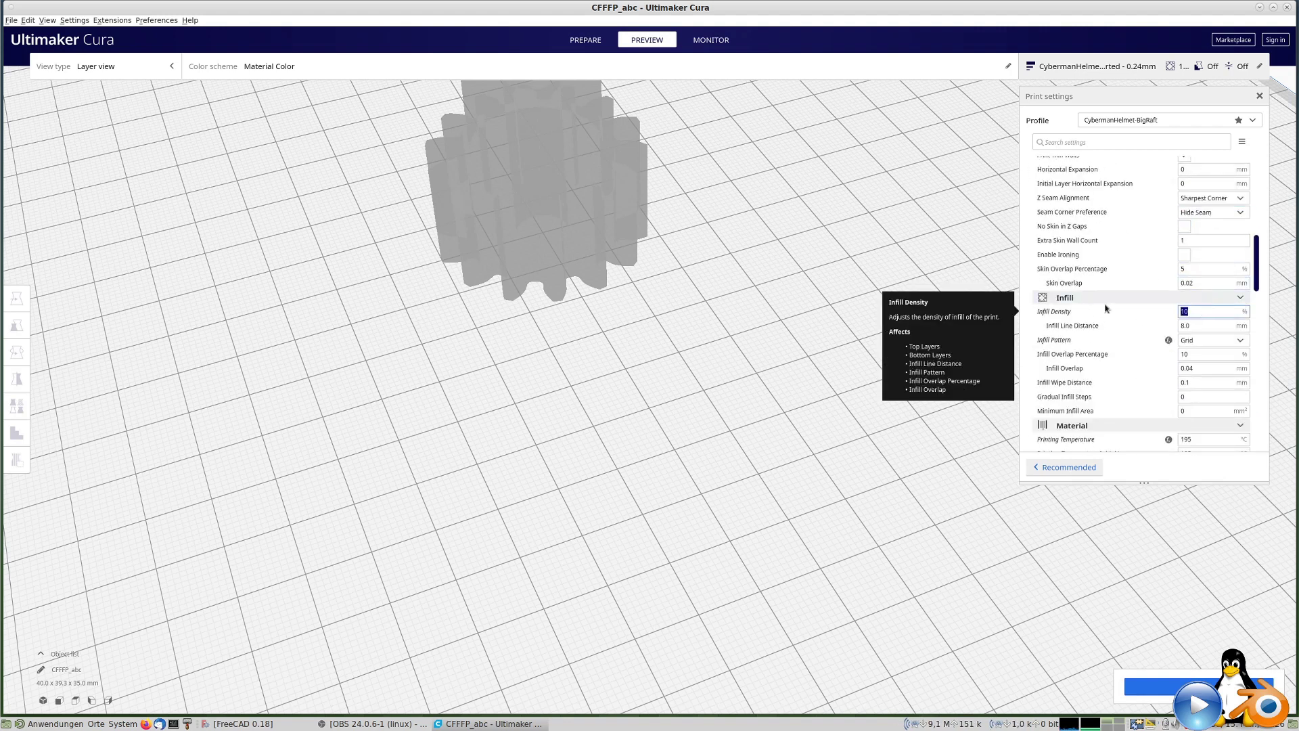
type("25")
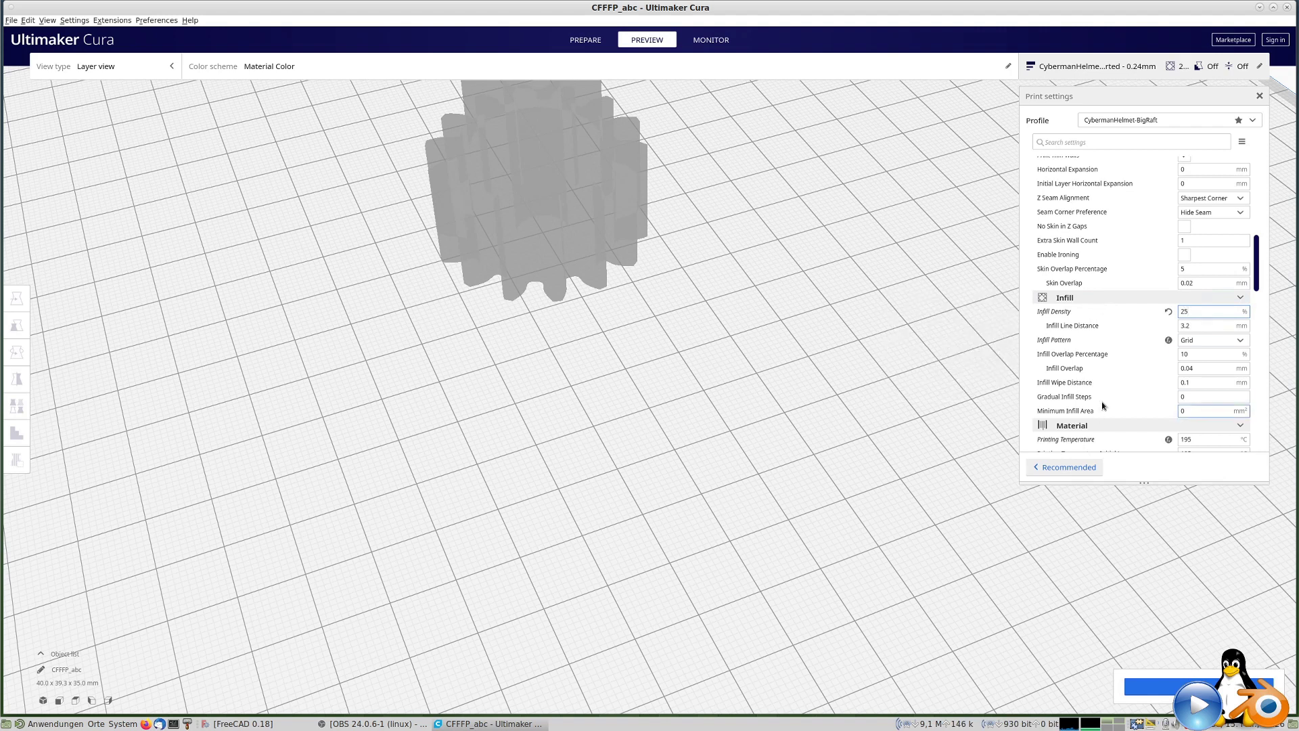
left_click(790, 516)
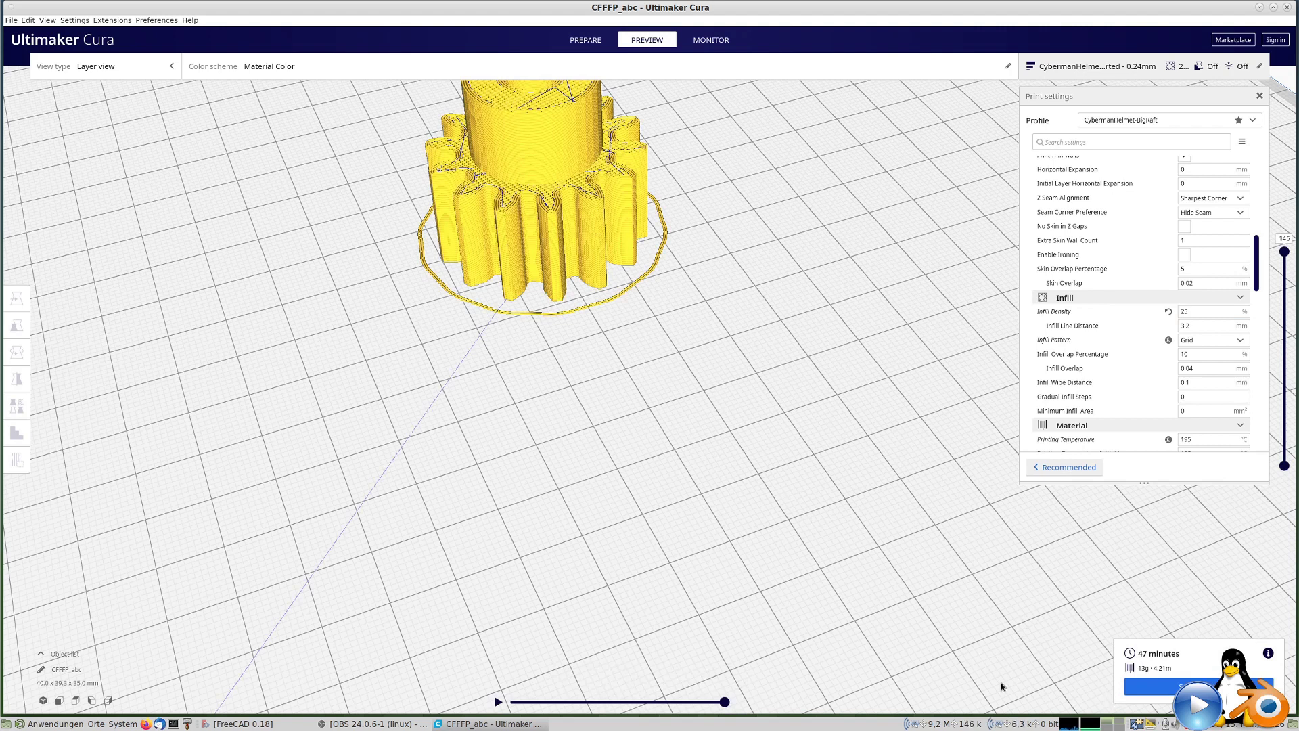
View the re-sliced gear with its skirt, showing layers up to 43 to reveal the grid infill
scroll(641, 191, "down", 5)
scroll(636, 183, "up", 4)
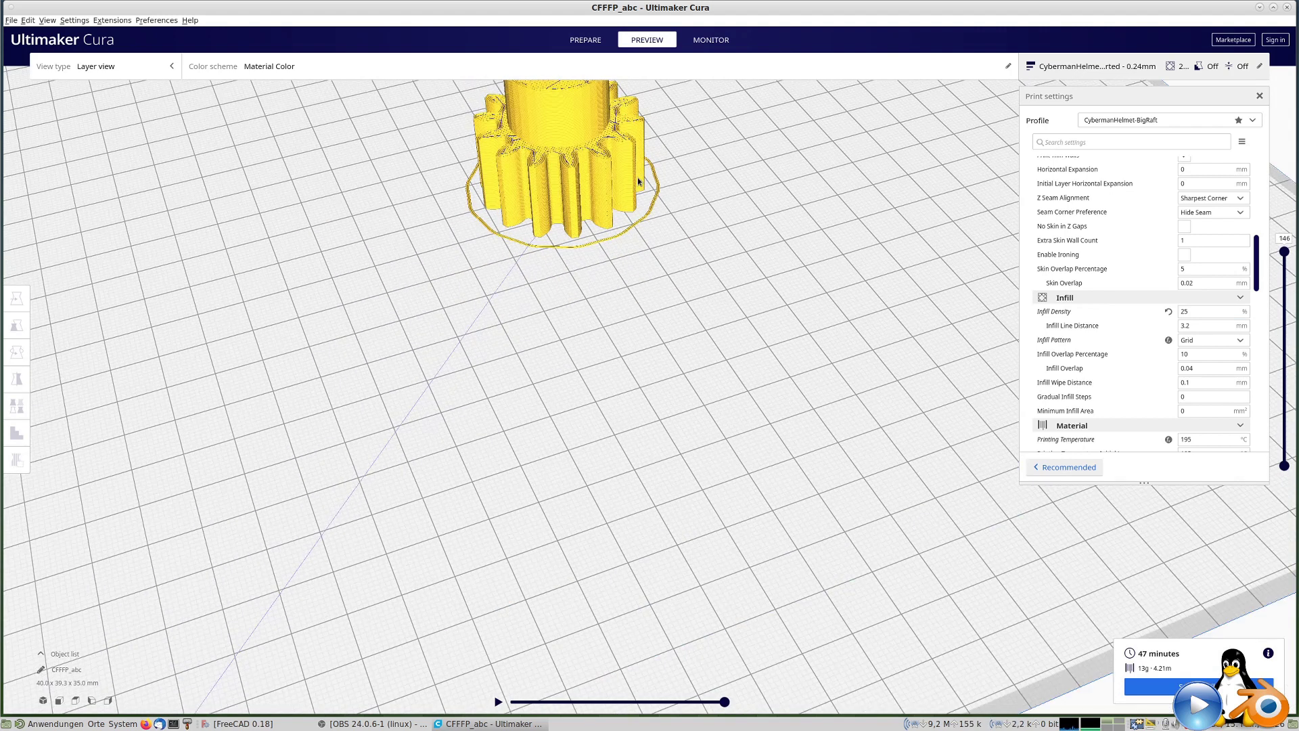
scroll(717, 163, "down", 1)
scroll(722, 176, "down", 3)
scroll(682, 96, "up", 3)
scroll(696, 195, "up", 1)
mouse_move(696, 188)
right_mouse_down()
mouse_move(673, 508)
mouse_move(688, 425)
right_mouse_up()
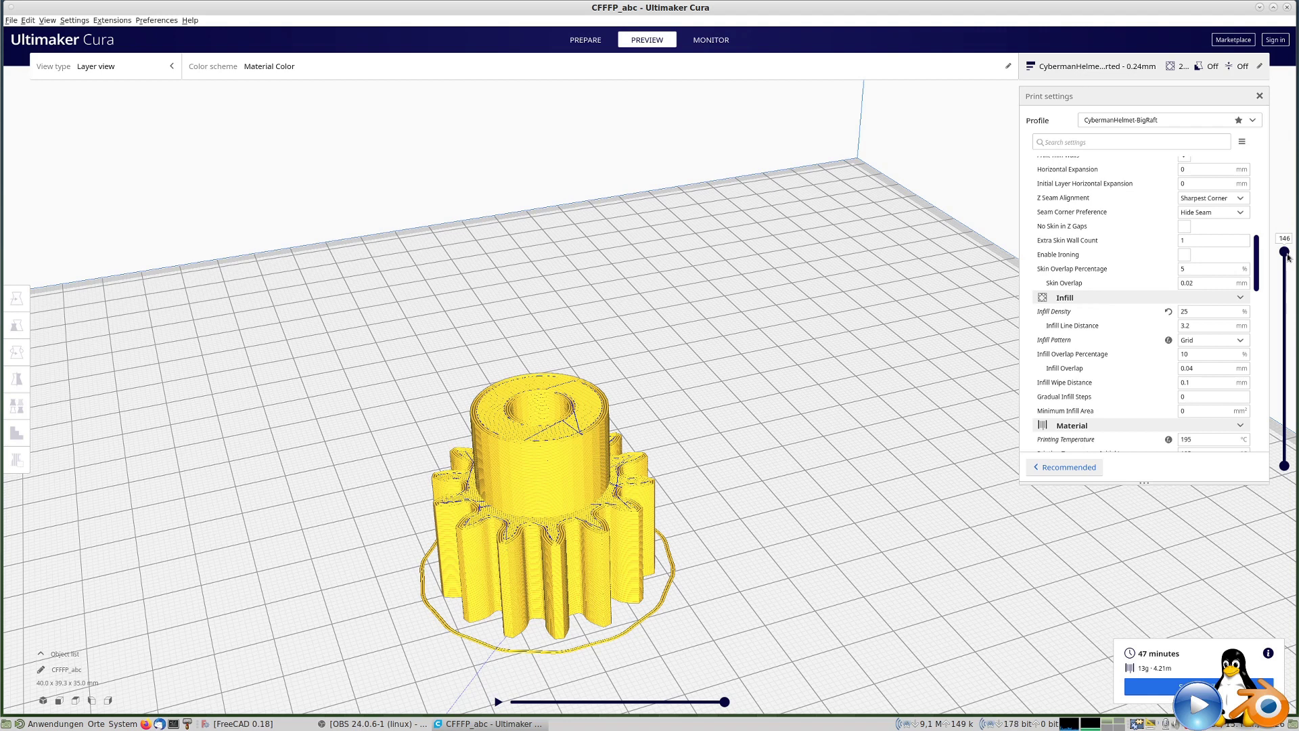
mouse_move(1290, 261)
left_mouse_down()
mouse_move(1297, 402)
mouse_move(1279, 231)
left_mouse_up()
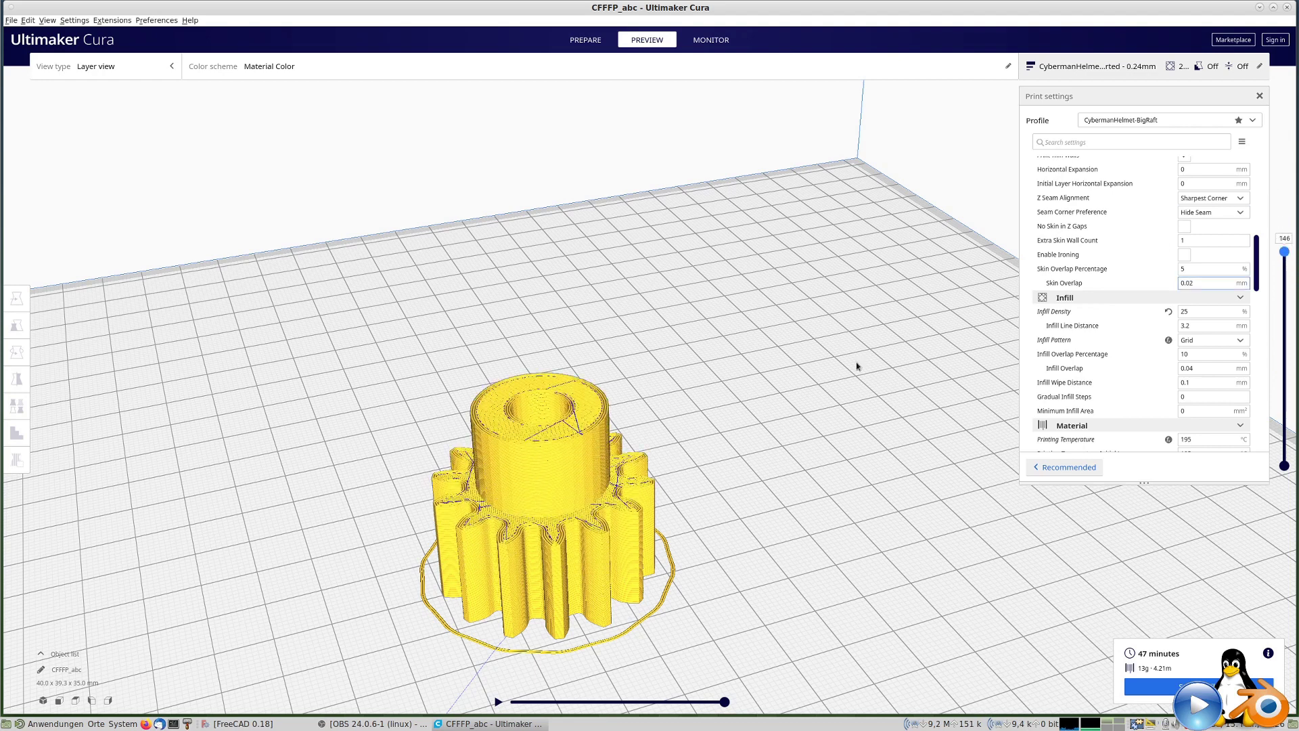